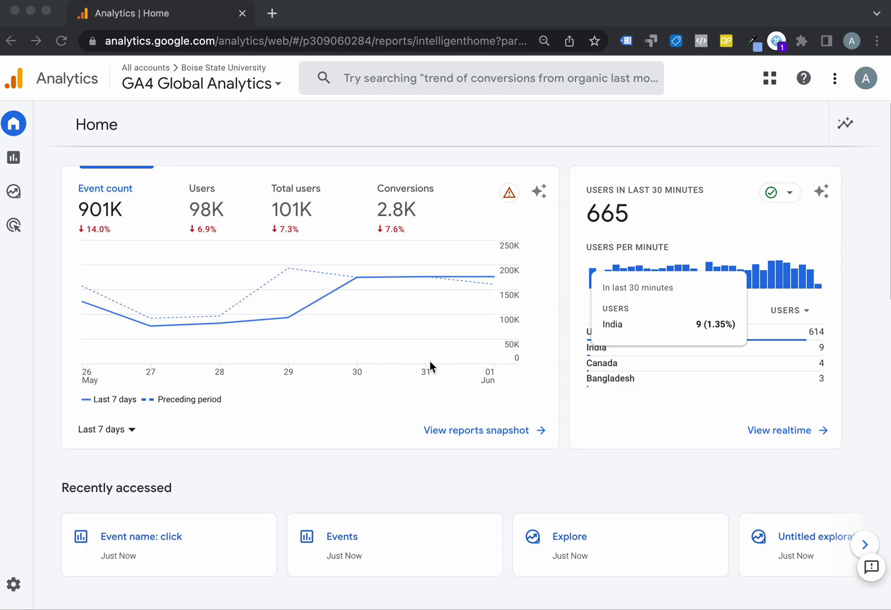
{"action": "scroll", "coordinate": [267, 420], "scroll_direction": "down", "scroll_amount": 2}
{"action": "scroll", "coordinate": [267, 420], "scroll_direction": "down", "scroll_amount": 4}
{"action": "scroll", "coordinate": [267, 420], "scroll_direction": "down", "scroll_amount": 2}
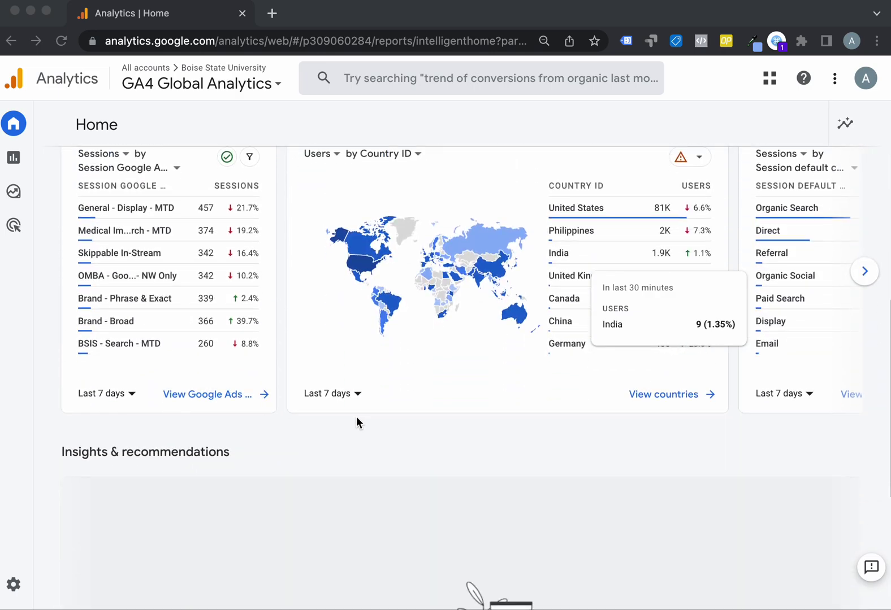
{"action": "scroll", "coordinate": [487, 390], "scroll_direction": "down", "scroll_amount": 4}
{"action": "scroll", "coordinate": [689, 354], "scroll_direction": "up", "scroll_amount": 10}
{"action": "scroll", "coordinate": [689, 356], "scroll_direction": "up", "scroll_amount": 3}
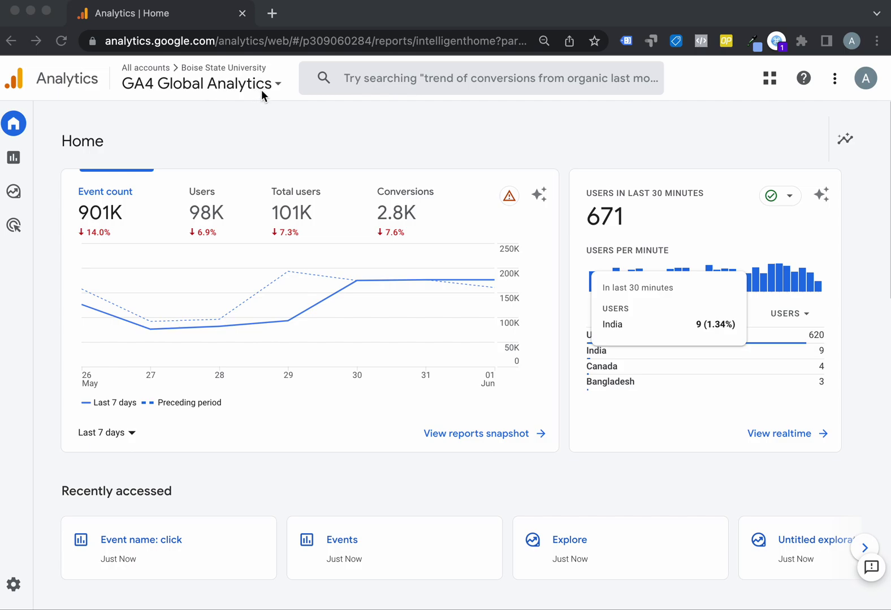
Go to the Events report under Engagement in Reports
{"action": "left_click", "coordinate": [13, 163]}
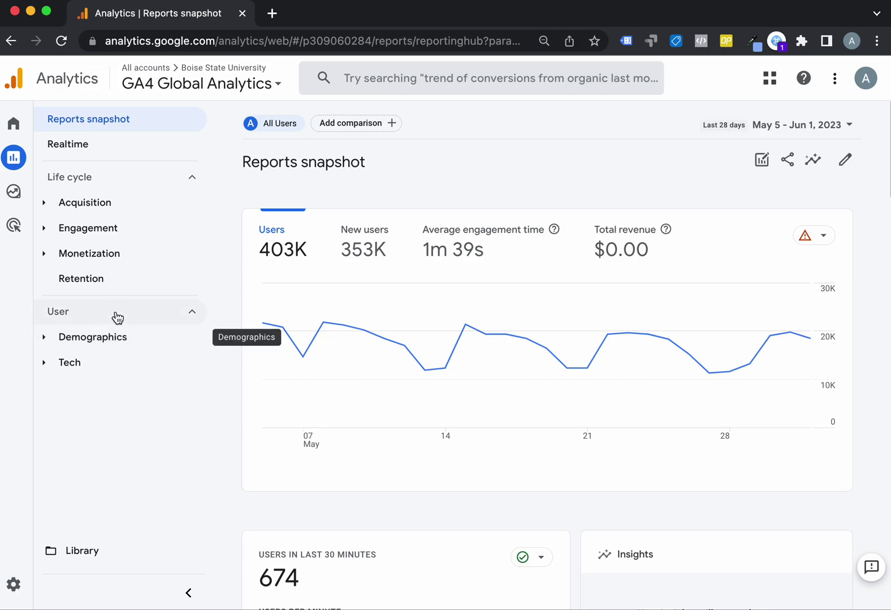
{"action": "left_click", "coordinate": [100, 230]}
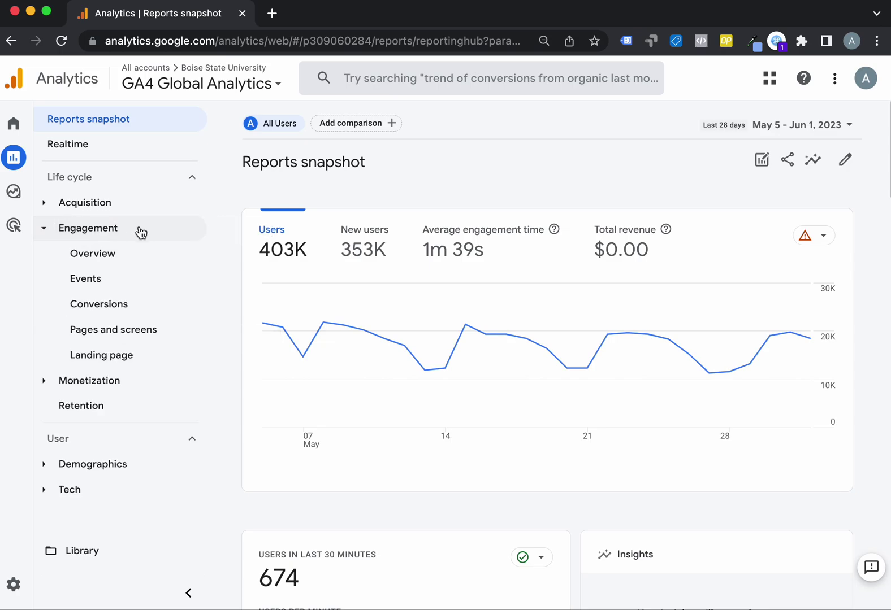
{"action": "left_click", "coordinate": [100, 286]}
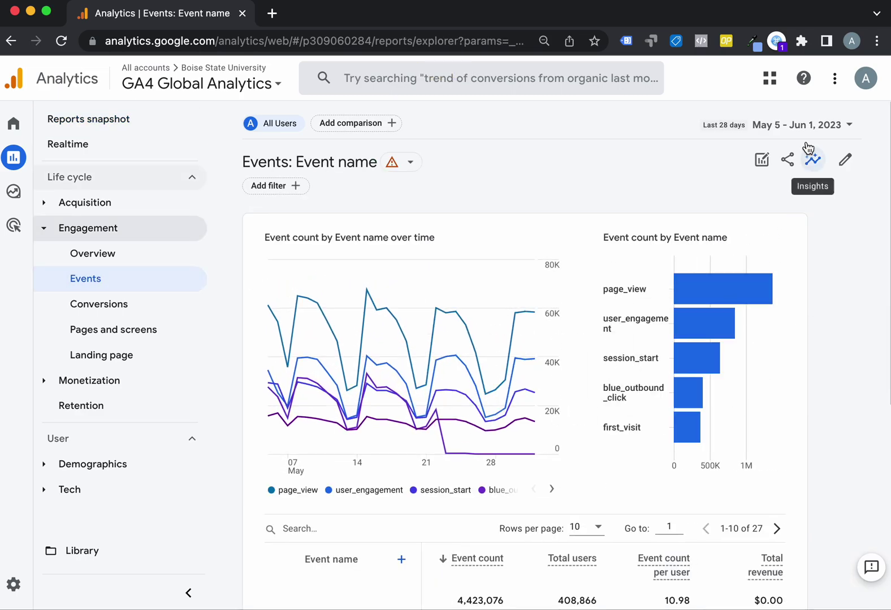
Apply the last 28 days (May 5 – Jun 1, 2023) without a comparison period
{"action": "left_click", "coordinate": [832, 129]}
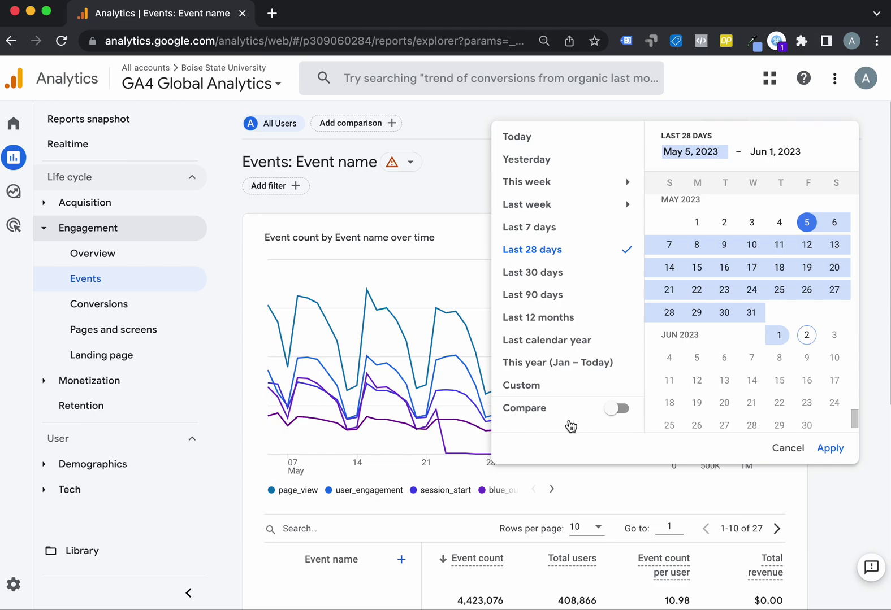
{"action": "left_click", "coordinate": [618, 410]}
{"action": "scroll", "coordinate": [618, 417], "scroll_direction": "down", "scroll_amount": 2}
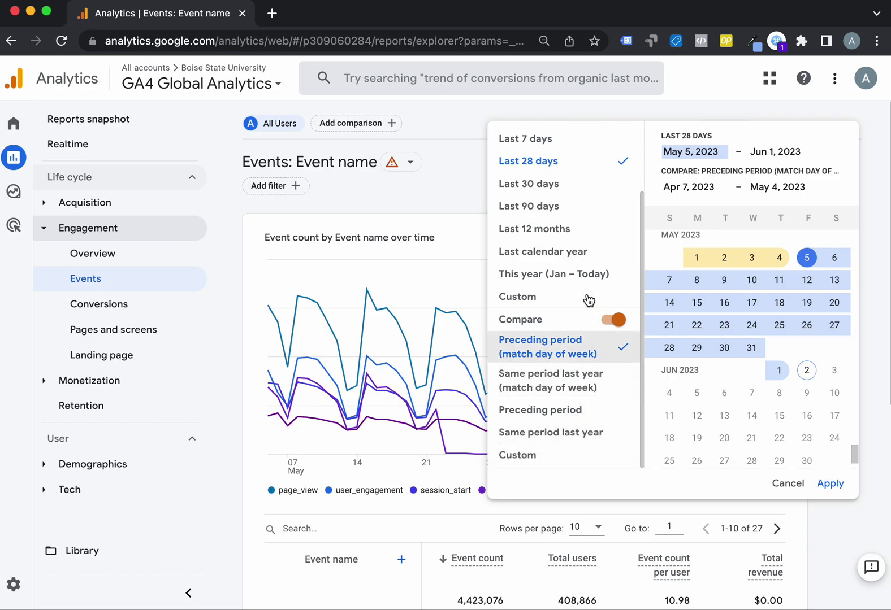
{"action": "left_click", "coordinate": [615, 321]}
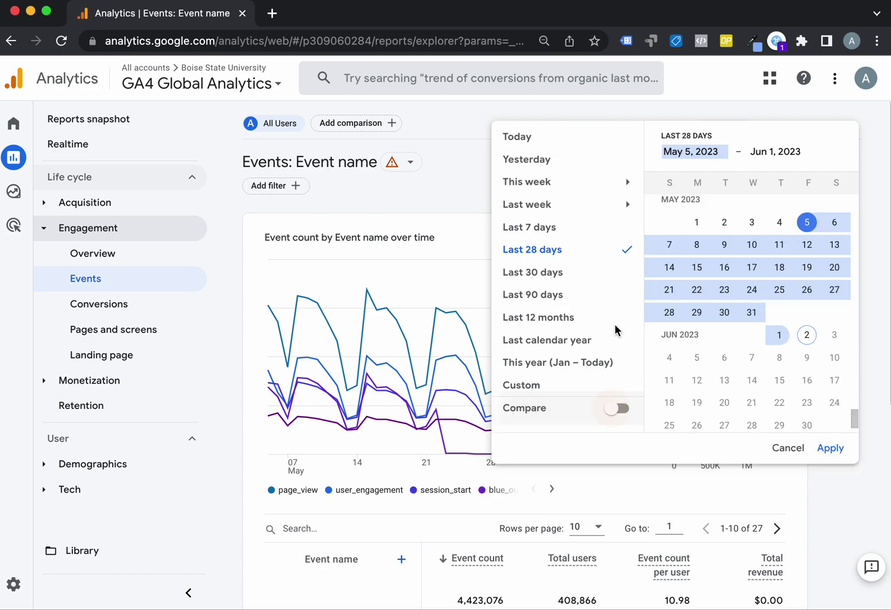
{"action": "left_click", "coordinate": [830, 448]}
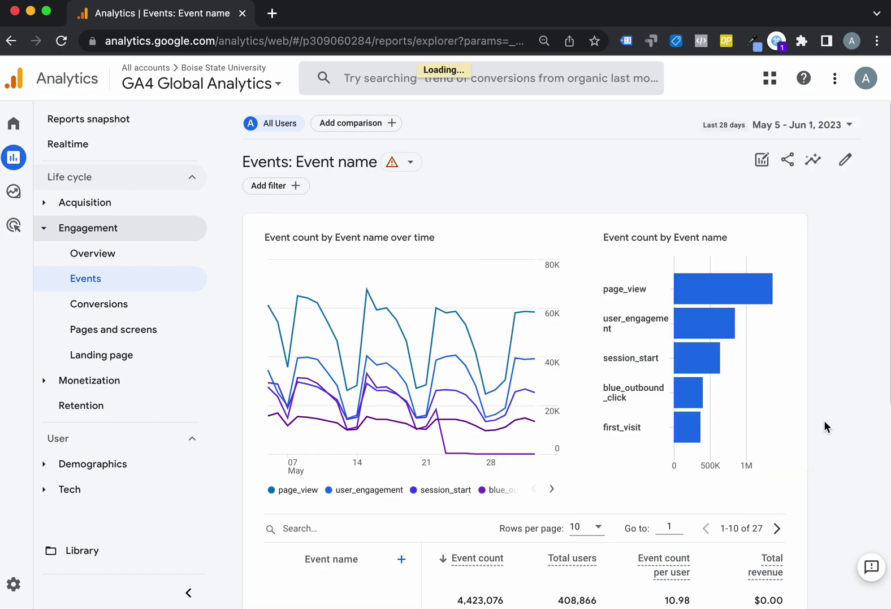
{"action": "scroll", "coordinate": [766, 396], "scroll_direction": "down", "scroll_amount": 2}
{"action": "scroll", "coordinate": [717, 366], "scroll_direction": "down", "scroll_amount": 1}
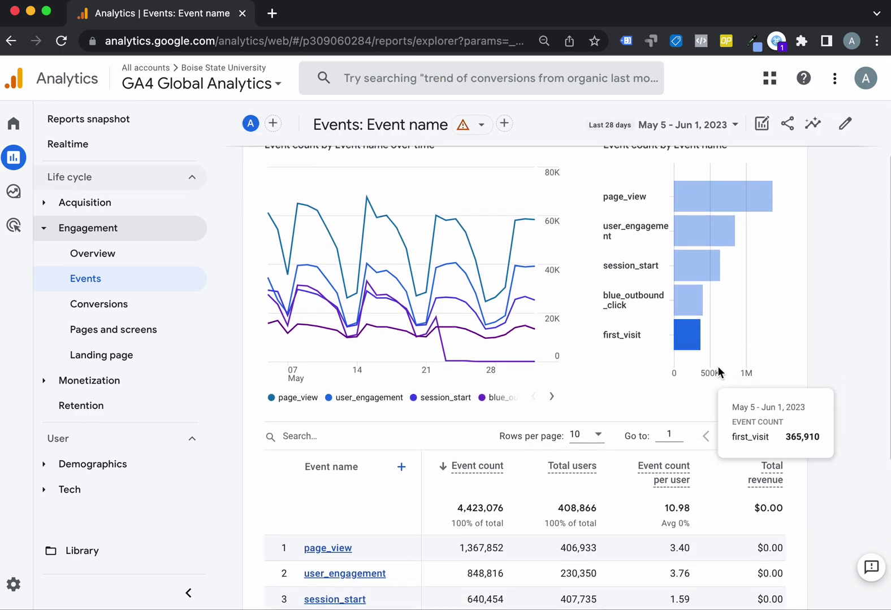
{"action": "scroll", "coordinate": [717, 366], "scroll_direction": "down", "scroll_amount": 1}
{"action": "scroll", "coordinate": [717, 366], "scroll_direction": "down", "scroll_amount": 3}
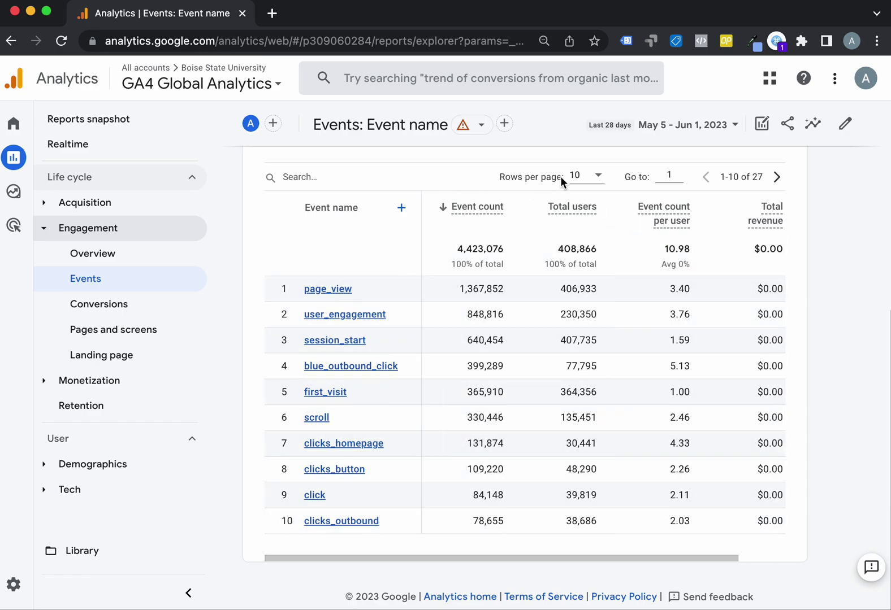
Show 250 rows per page so all 27 events fit on one page
{"action": "left_click", "coordinate": [572, 175]}
{"action": "left_click", "coordinate": [601, 284]}
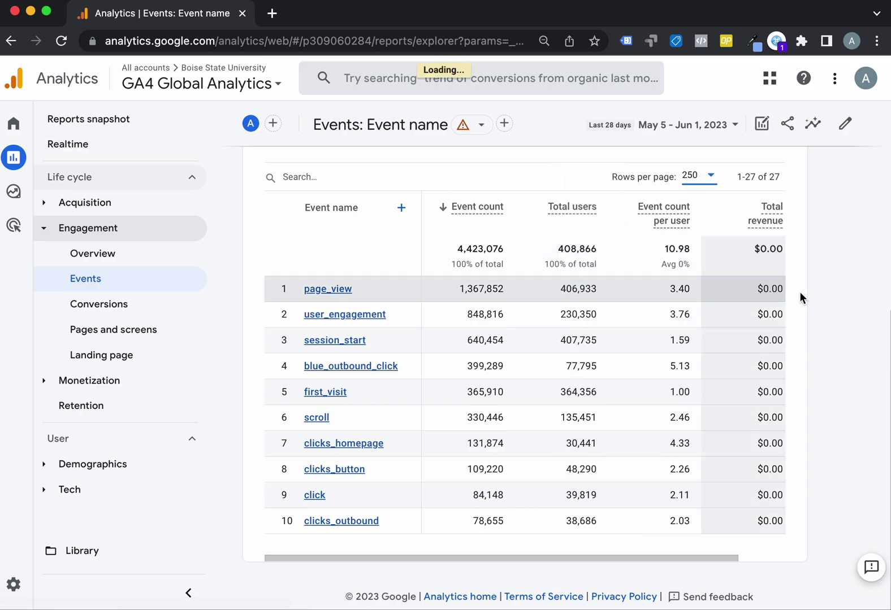
{"action": "scroll", "coordinate": [788, 335], "scroll_direction": "down", "scroll_amount": 2}
{"action": "scroll", "coordinate": [747, 341], "scroll_direction": "down", "scroll_amount": 1}
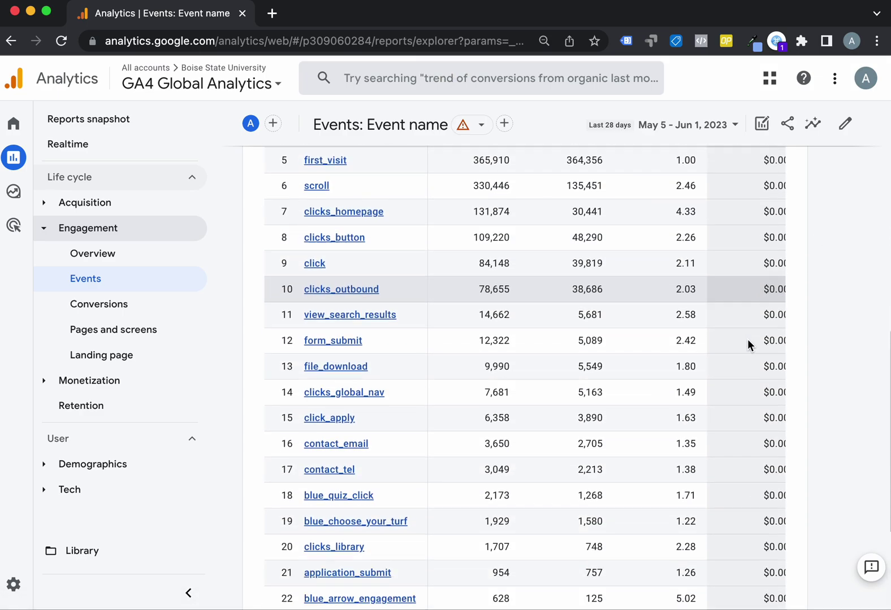
{"action": "scroll", "coordinate": [747, 340], "scroll_direction": "down", "scroll_amount": 1}
{"action": "scroll", "coordinate": [747, 340], "scroll_direction": "down", "scroll_amount": 2}
{"action": "scroll", "coordinate": [747, 339], "scroll_direction": "down", "scroll_amount": 1}
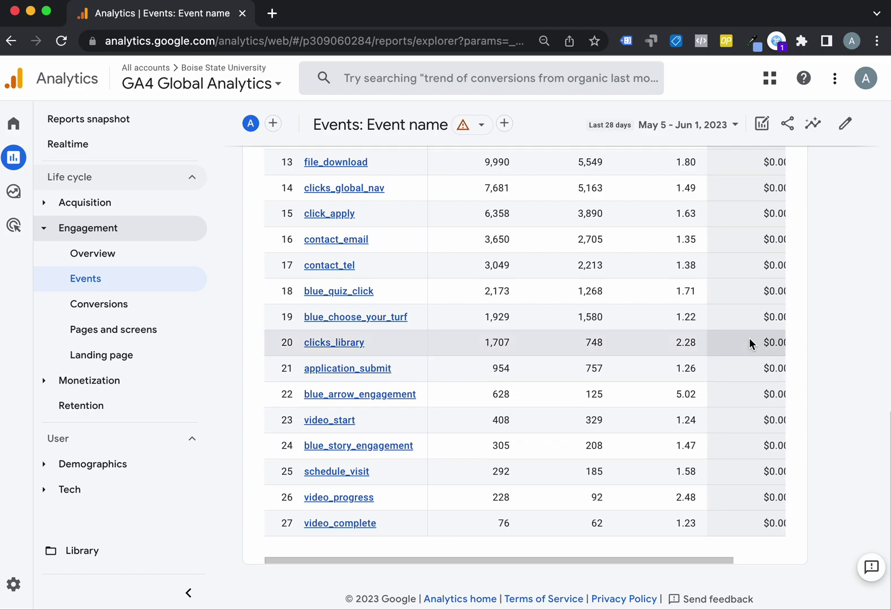
{"action": "scroll", "coordinate": [749, 341], "scroll_direction": "up", "scroll_amount": 2}
{"action": "scroll", "coordinate": [749, 343], "scroll_direction": "up", "scroll_amount": 1}
{"action": "scroll", "coordinate": [750, 343], "scroll_direction": "up", "scroll_amount": 1}
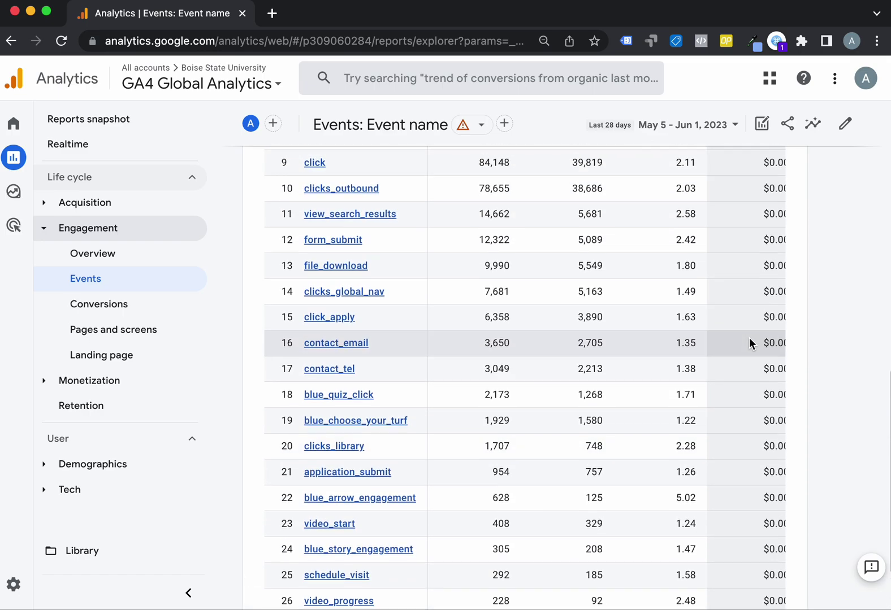
{"action": "scroll", "coordinate": [749, 342], "scroll_direction": "up", "scroll_amount": 2}
{"action": "scroll", "coordinate": [749, 342], "scroll_direction": "up", "scroll_amount": 1}
{"action": "scroll", "coordinate": [749, 337], "scroll_direction": "up", "scroll_amount": 1}
{"action": "scroll", "coordinate": [749, 337], "scroll_direction": "up", "scroll_amount": 1}
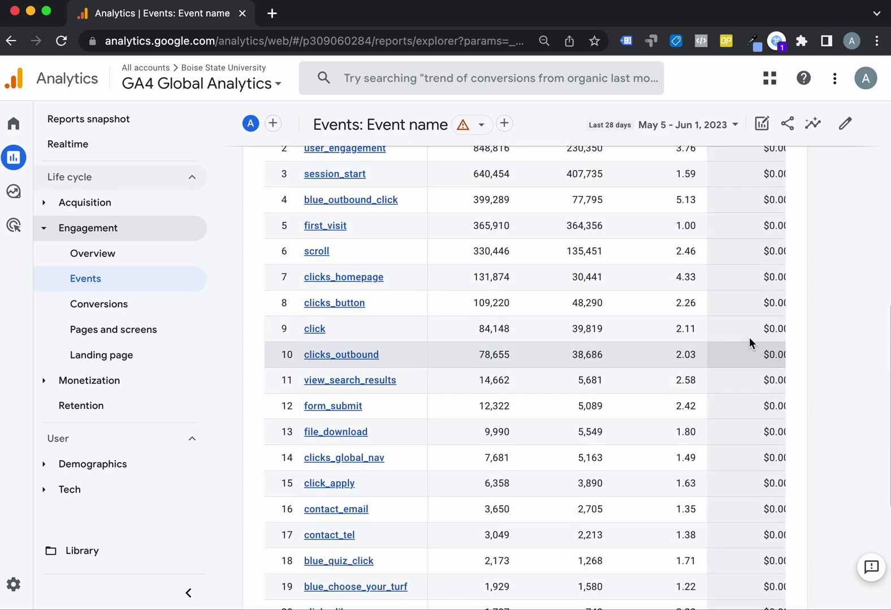
{"action": "scroll", "coordinate": [749, 336], "scroll_direction": "up", "scroll_amount": 1}
{"action": "scroll", "coordinate": [749, 336], "scroll_direction": "up", "scroll_amount": 1}
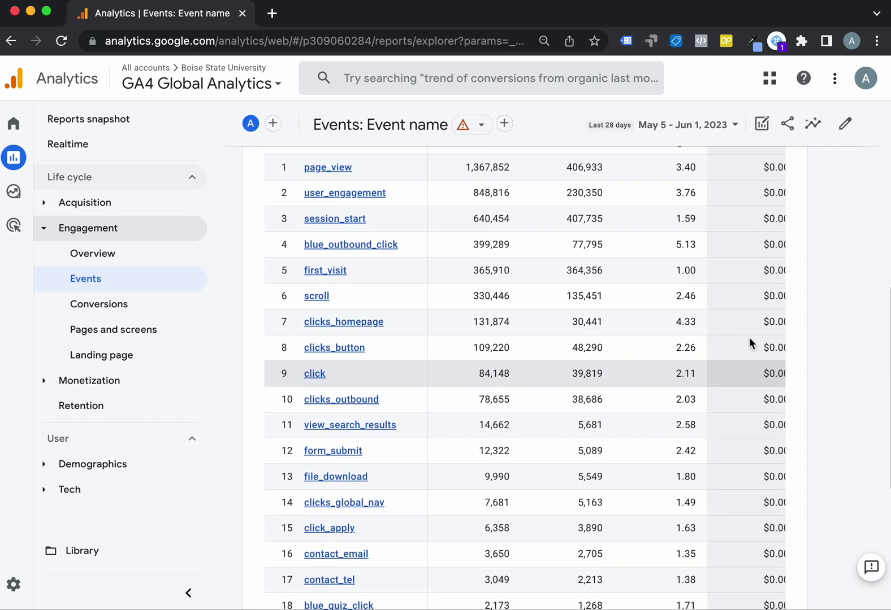
{"action": "scroll", "coordinate": [749, 336], "scroll_direction": "up", "scroll_amount": 1}
{"action": "scroll", "coordinate": [749, 337], "scroll_direction": "up", "scroll_amount": 1}
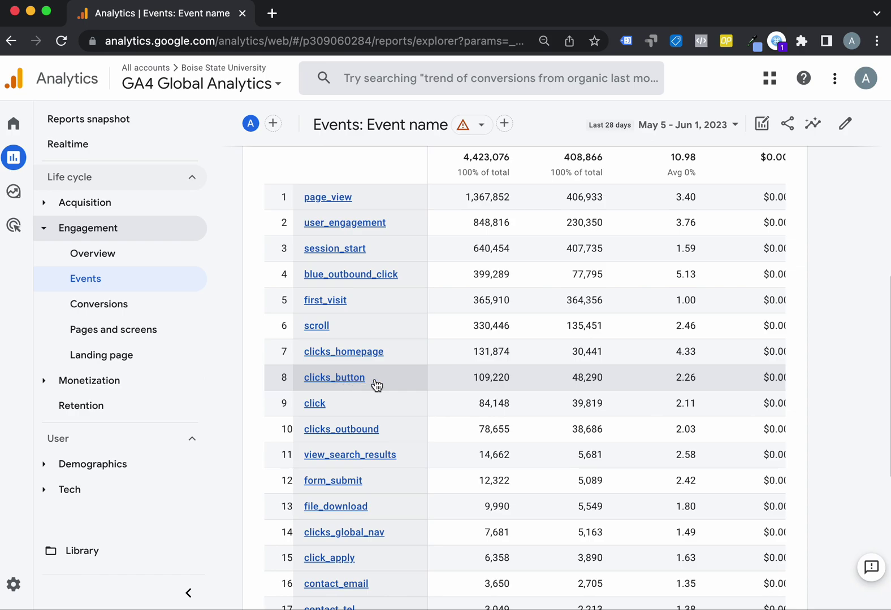
{"action": "scroll", "coordinate": [441, 381], "scroll_direction": "up", "scroll_amount": 2}
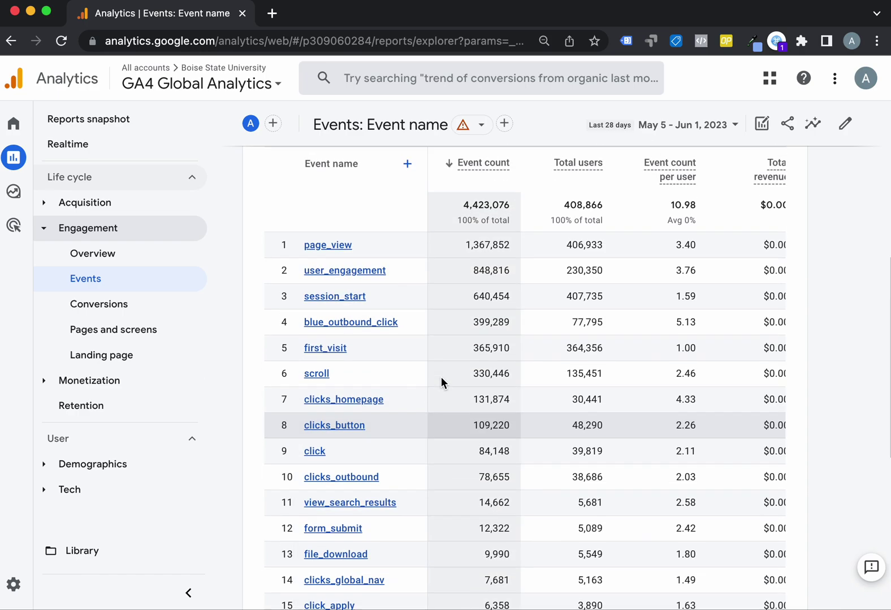
{"action": "scroll", "coordinate": [387, 423], "scroll_direction": "up", "scroll_amount": 2}
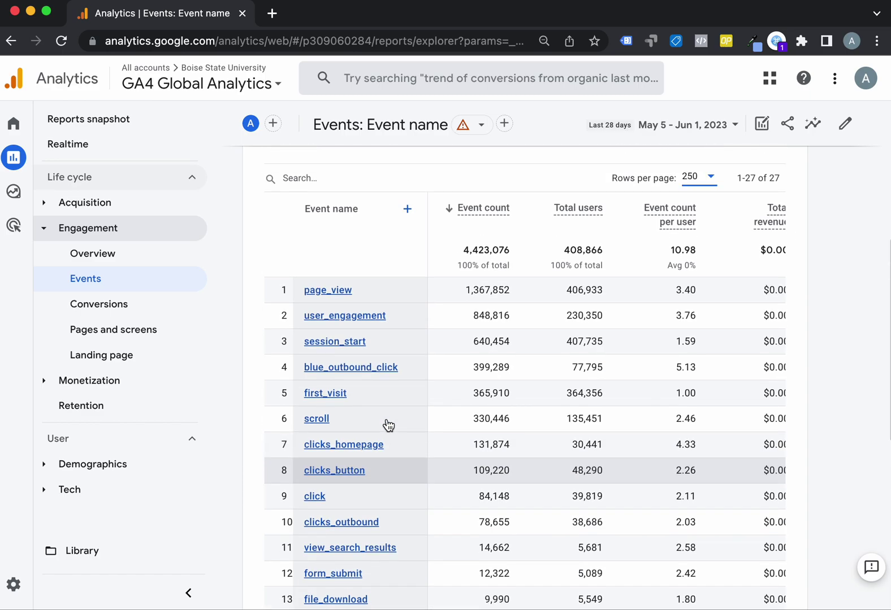
Search the Events table for clicks_button, leaving 109,220 events
{"action": "left_click", "coordinate": [332, 171]}
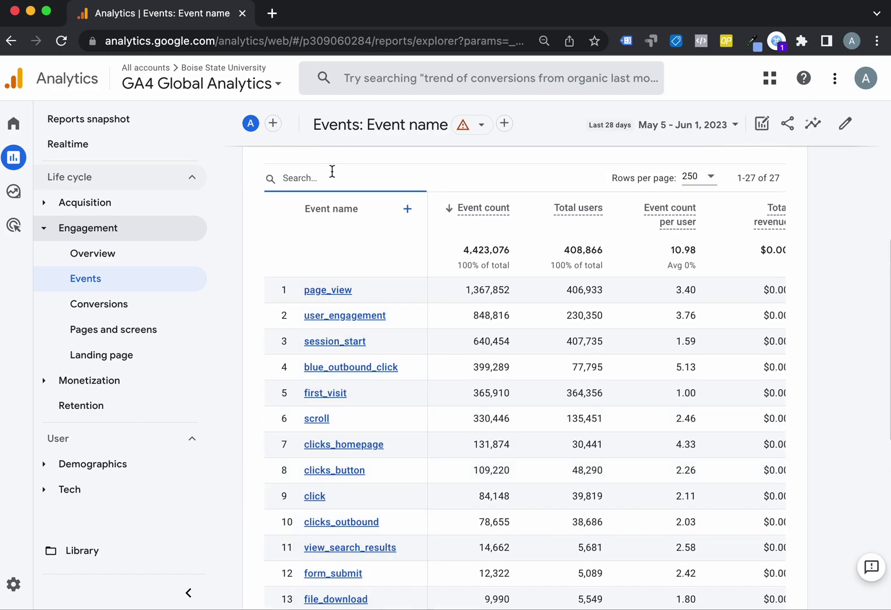
{"action": "type", "text": "clicks_button"}
{"action": "key", "text": "Return"}
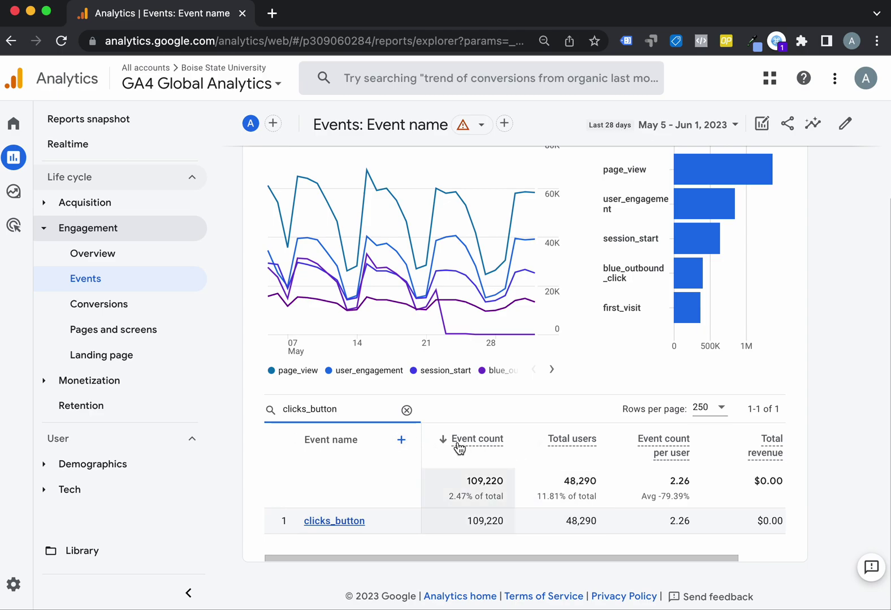
{"action": "scroll", "coordinate": [463, 440], "scroll_direction": "up", "scroll_amount": 5}
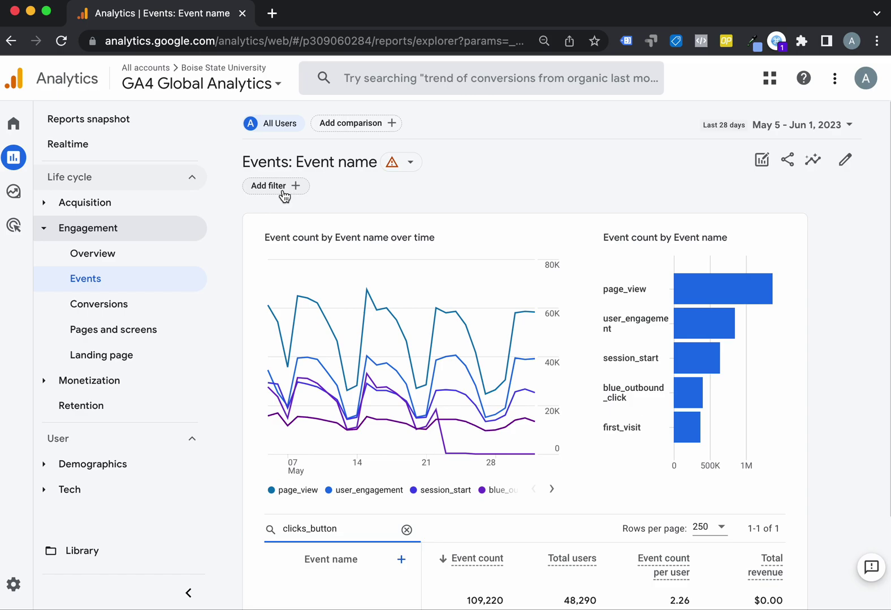
Filter the report to Page path and screen class values containing 'admission'
{"action": "left_click", "coordinate": [283, 191]}
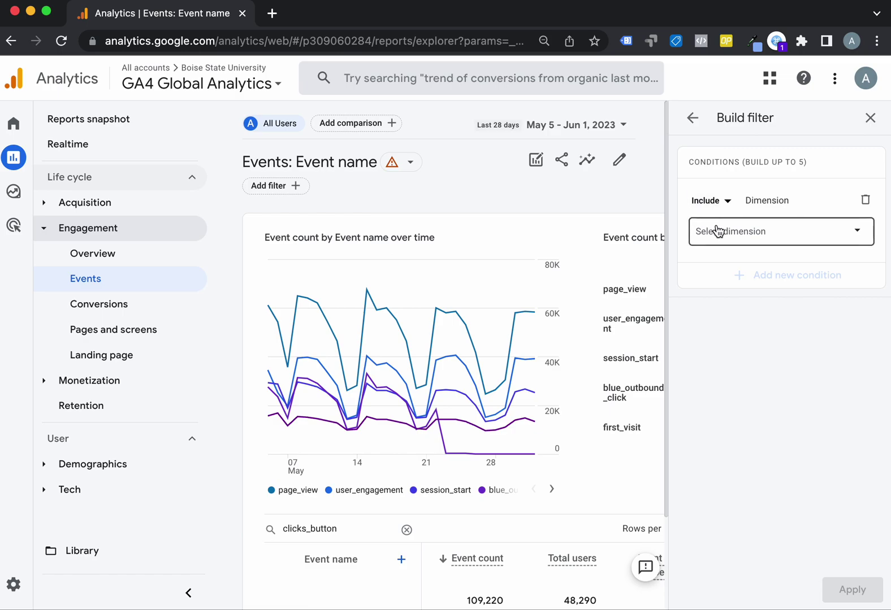
{"action": "left_click", "coordinate": [716, 232]}
{"action": "scroll", "coordinate": [784, 338], "scroll_direction": "down", "scroll_amount": 10}
{"action": "scroll", "coordinate": [783, 338], "scroll_direction": "down", "scroll_amount": 10}
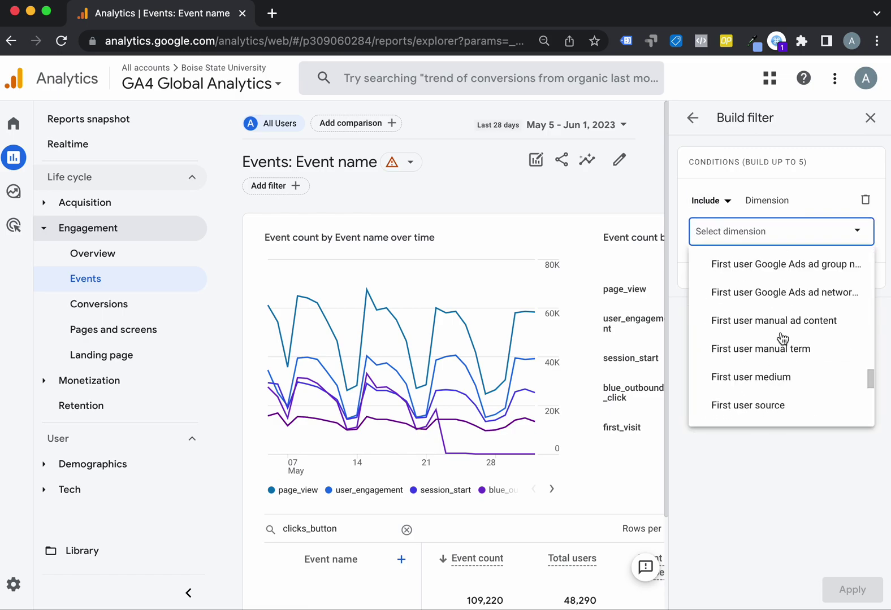
{"action": "scroll", "coordinate": [782, 338], "scroll_direction": "down", "scroll_amount": 5}
{"action": "scroll", "coordinate": [781, 339], "scroll_direction": "up", "scroll_amount": 2}
{"action": "scroll", "coordinate": [781, 338], "scroll_direction": "up", "scroll_amount": 10}
{"action": "scroll", "coordinate": [779, 338], "scroll_direction": "up", "scroll_amount": 13}
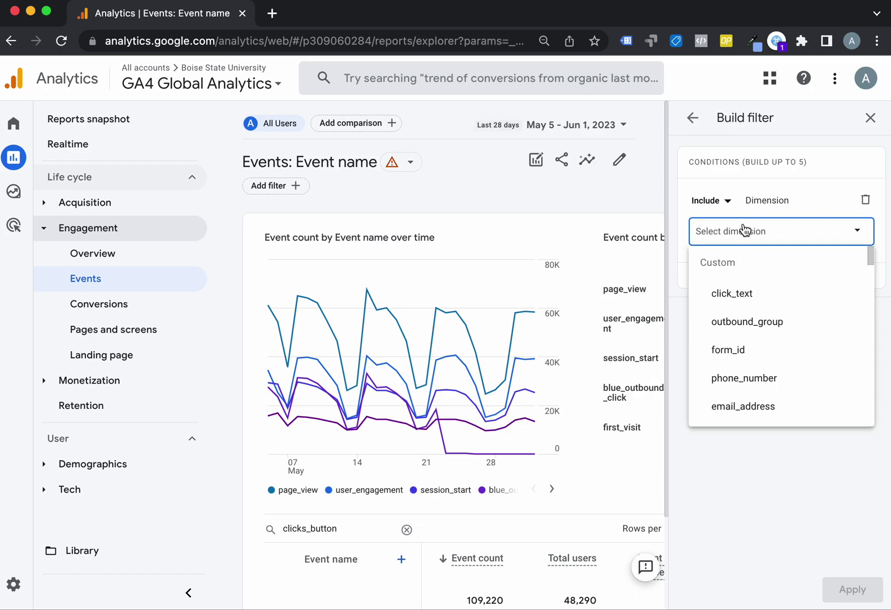
{"action": "type", "text": "pa"}
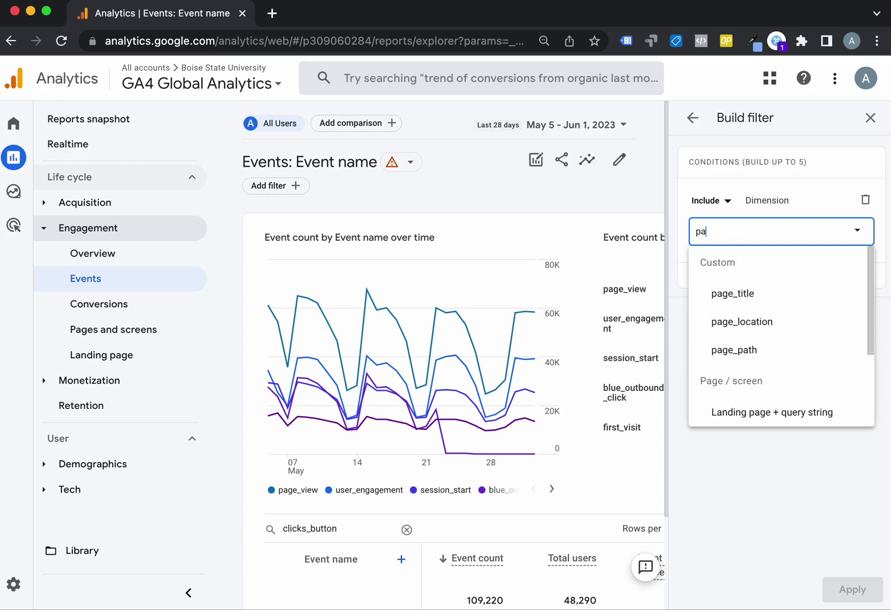
{"action": "type", "text": "ge"}
{"action": "scroll", "coordinate": [751, 414], "scroll_direction": "down", "scroll_amount": 1}
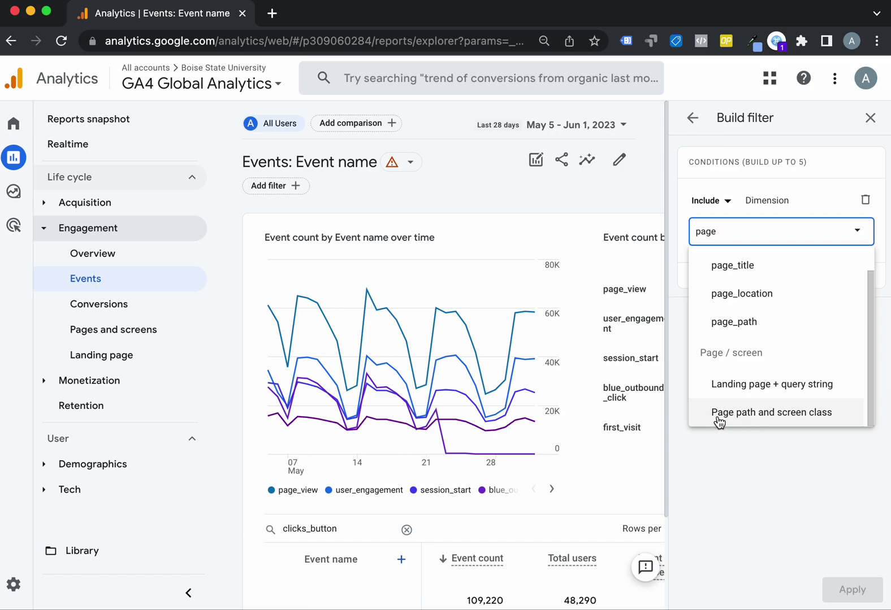
{"action": "left_click", "coordinate": [764, 414]}
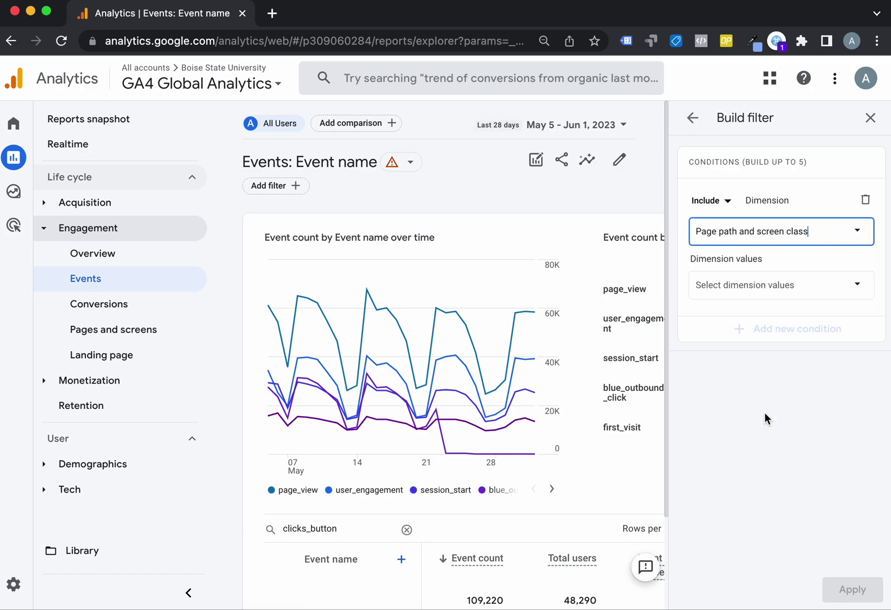
{"action": "left_click", "coordinate": [728, 287]}
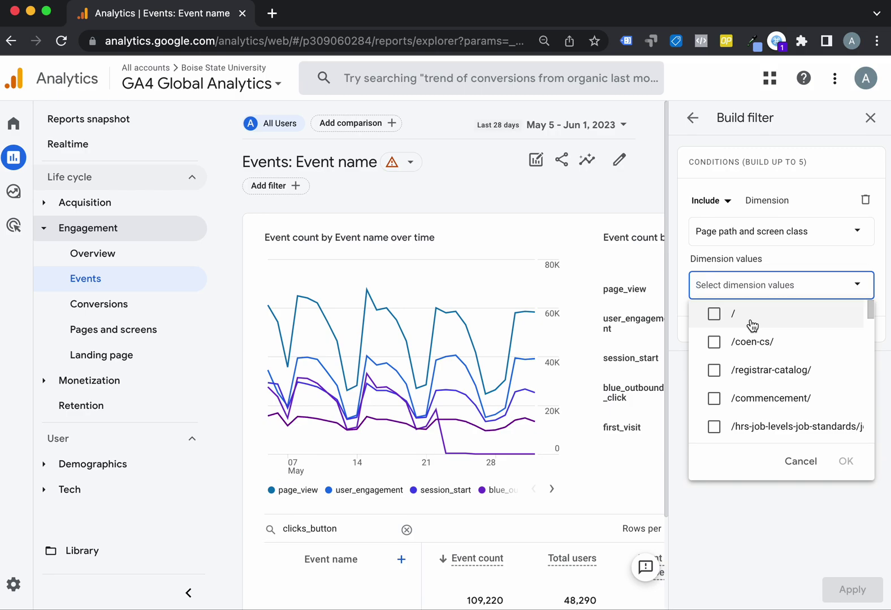
{"action": "type", "text": "admission"}
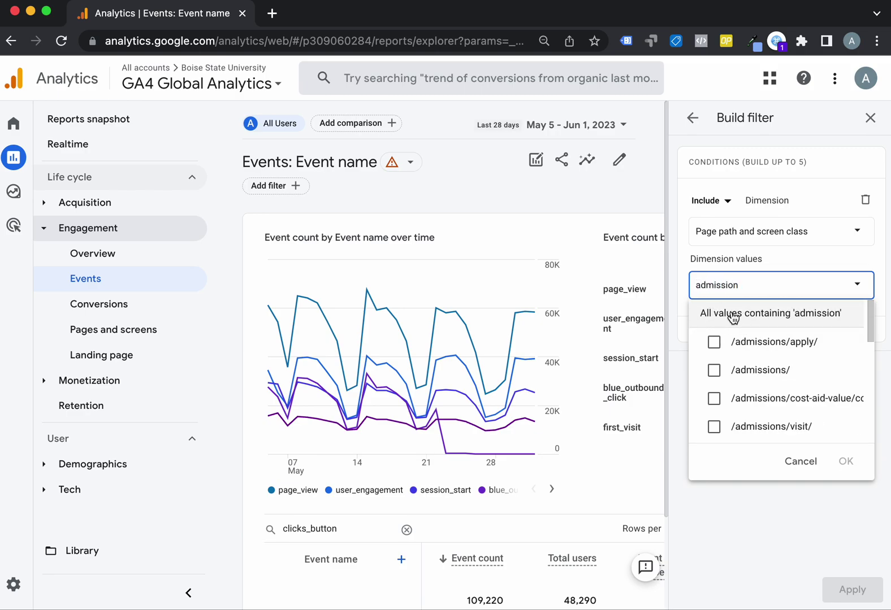
{"action": "left_click", "coordinate": [774, 322]}
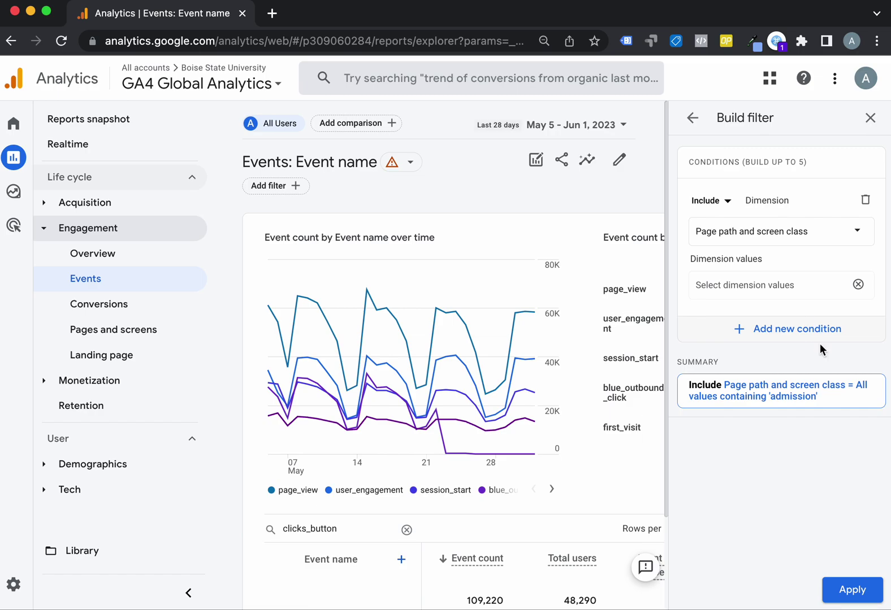
{"action": "left_click", "coordinate": [851, 588]}
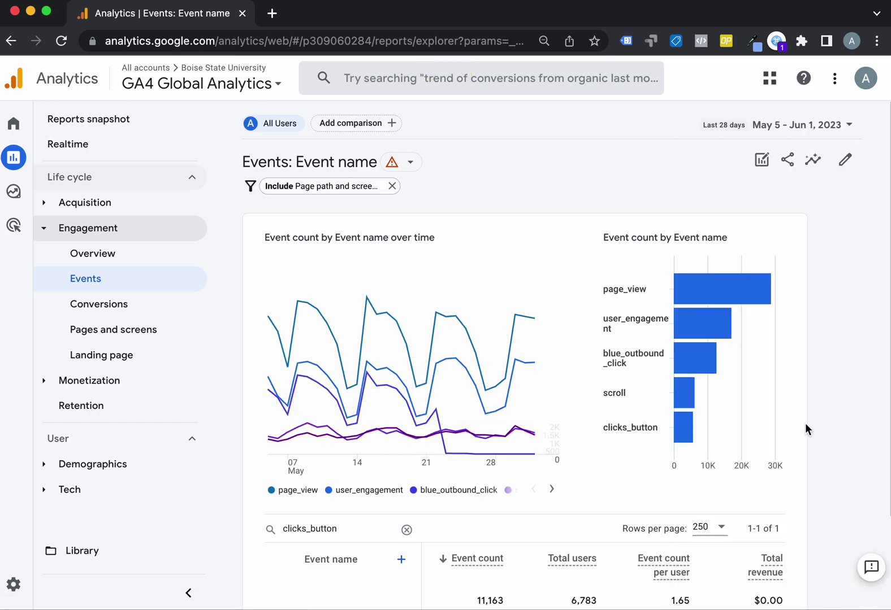
{"action": "scroll", "coordinate": [721, 422], "scroll_direction": "down", "scroll_amount": 2}
{"action": "scroll", "coordinate": [721, 423], "scroll_direction": "down", "scroll_amount": 2}
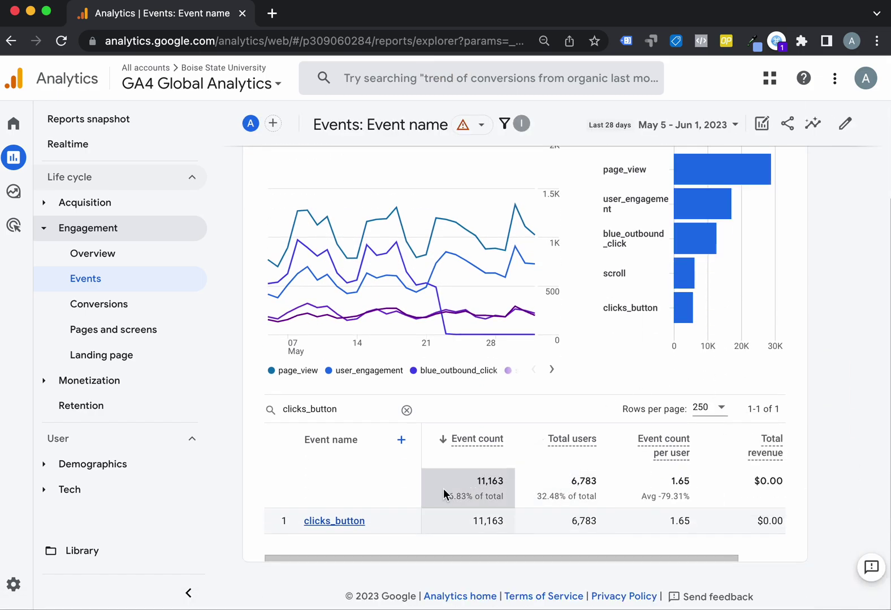
{"action": "scroll", "coordinate": [373, 256], "scroll_direction": "up", "scroll_amount": 4}
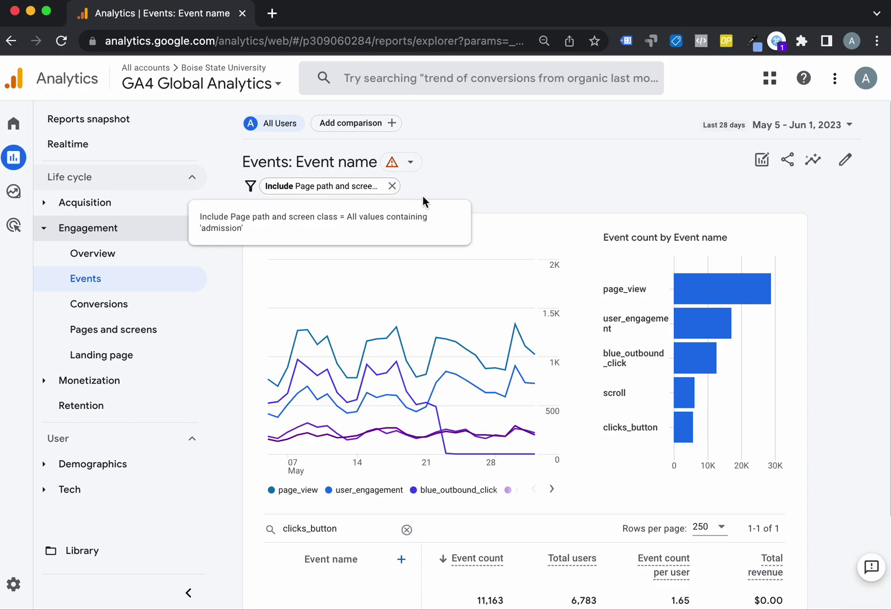
Change the page path filter value to 'All values containing admissions'
{"action": "left_click", "coordinate": [337, 185]}
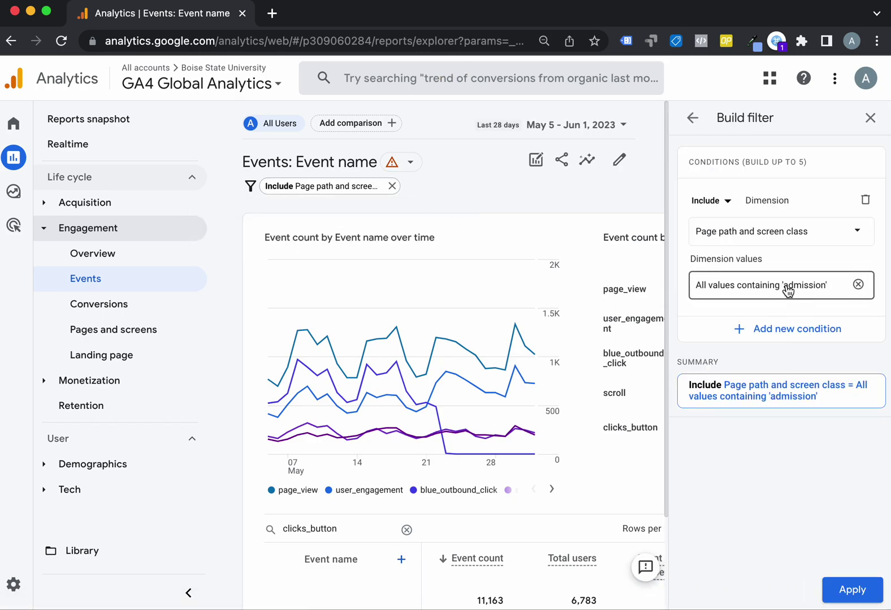
{"action": "left_click", "coordinate": [819, 295]}
{"action": "left_click", "coordinate": [858, 284]}
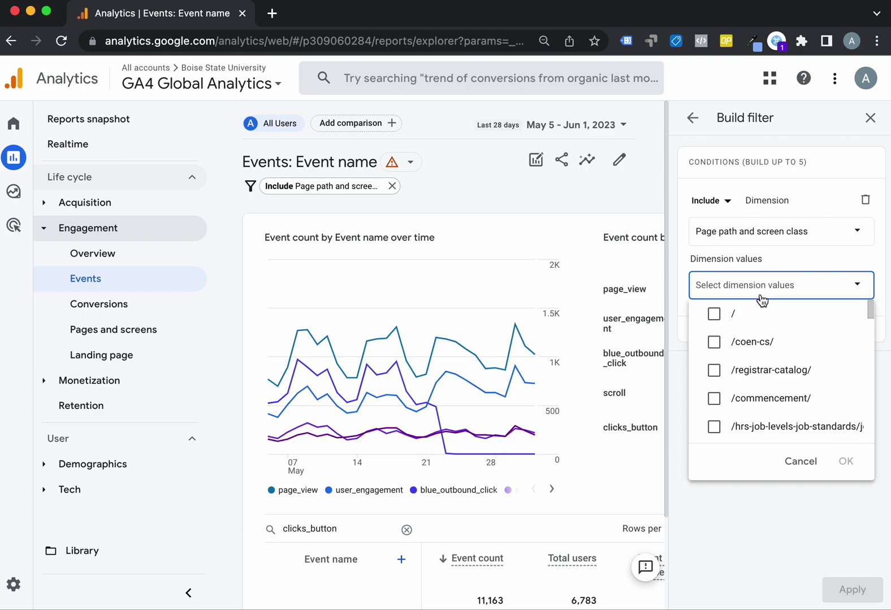
{"action": "type", "text": "admissions"}
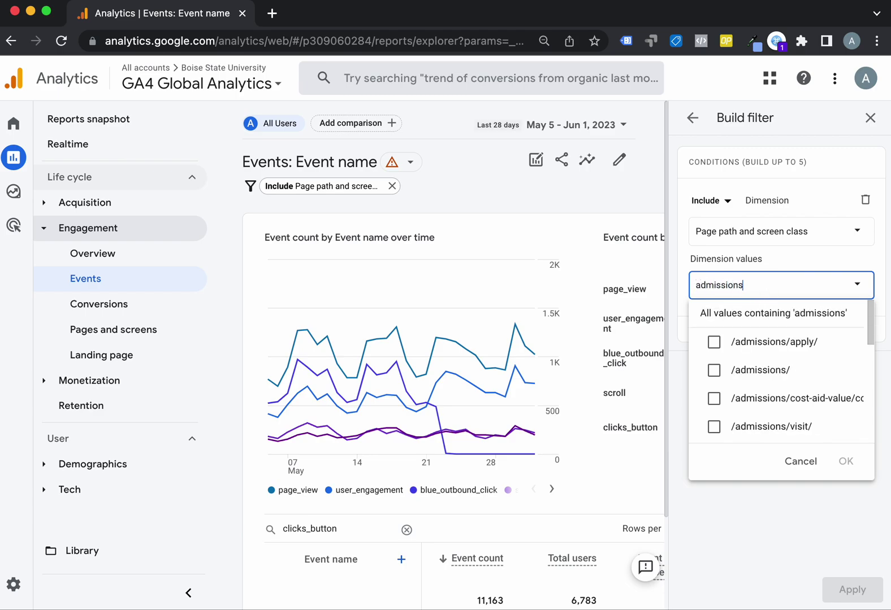
{"action": "left_click", "coordinate": [783, 316]}
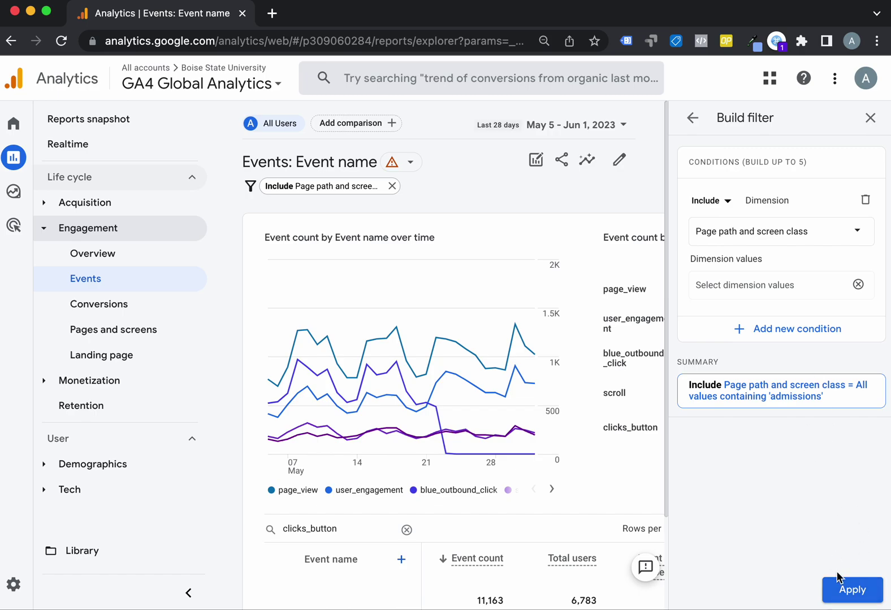
{"action": "left_click", "coordinate": [843, 589]}
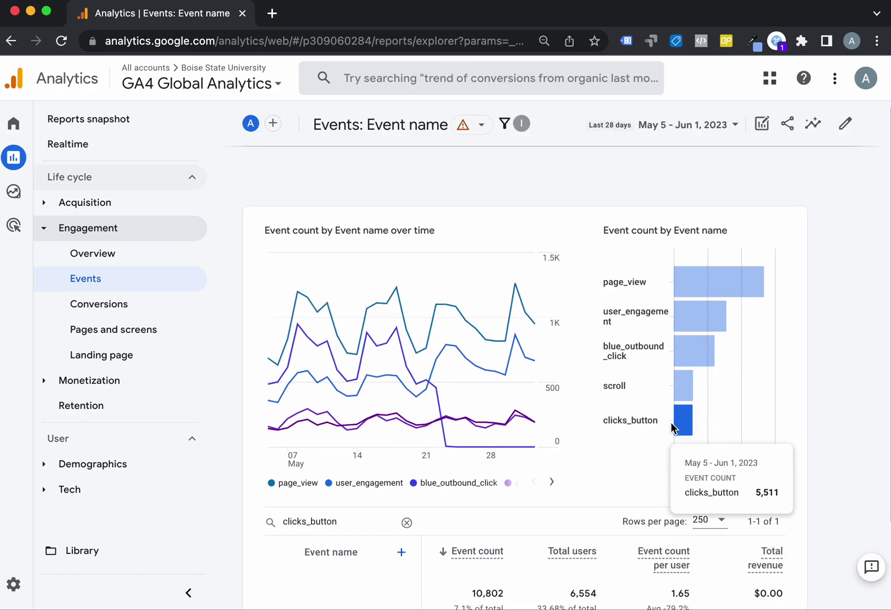
{"action": "scroll", "coordinate": [564, 396], "scroll_direction": "down", "scroll_amount": 3}
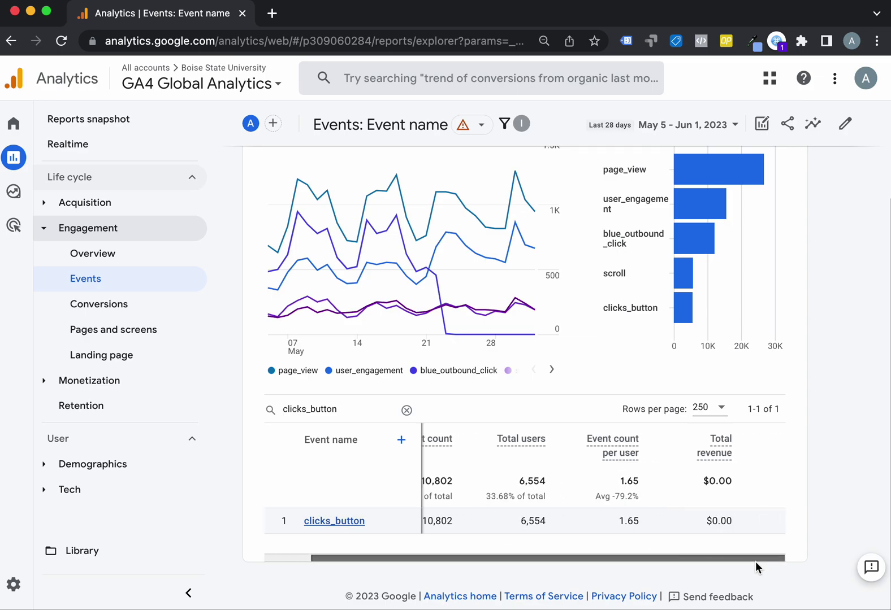
{"action": "left_click_drag", "start_coordinate": [669, 556], "coordinate": [501, 561]}
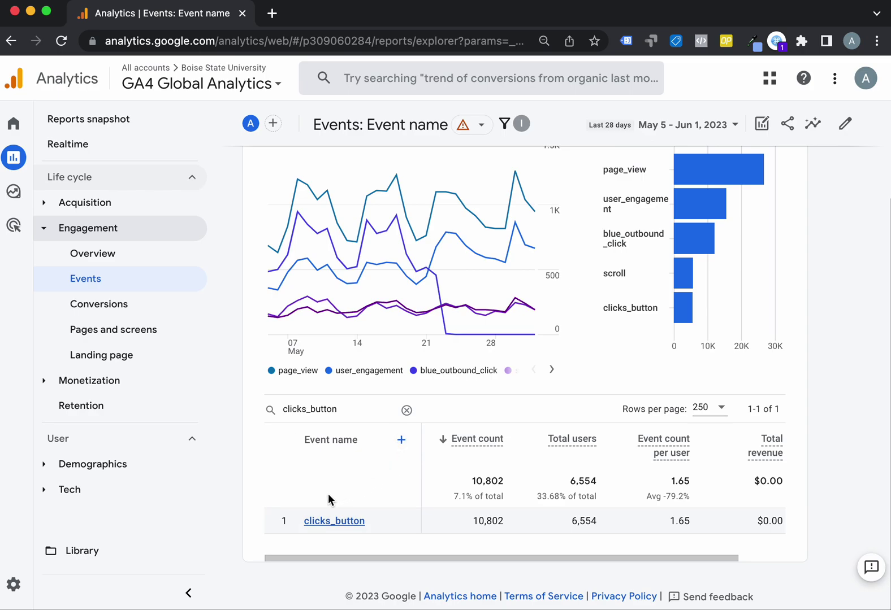
Add the custom click_text dimension as the table's secondary dimension
{"action": "left_click", "coordinate": [401, 442]}
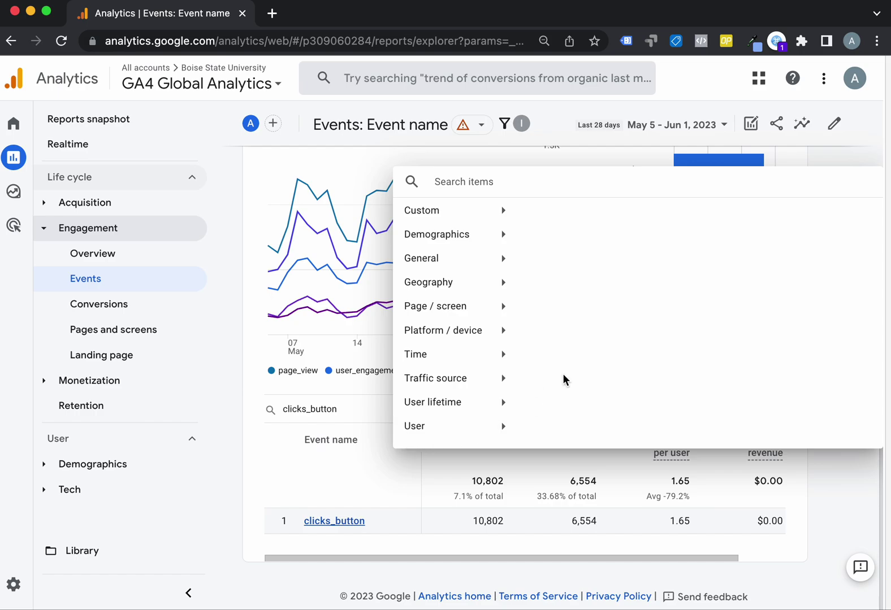
{"action": "left_click", "coordinate": [421, 215]}
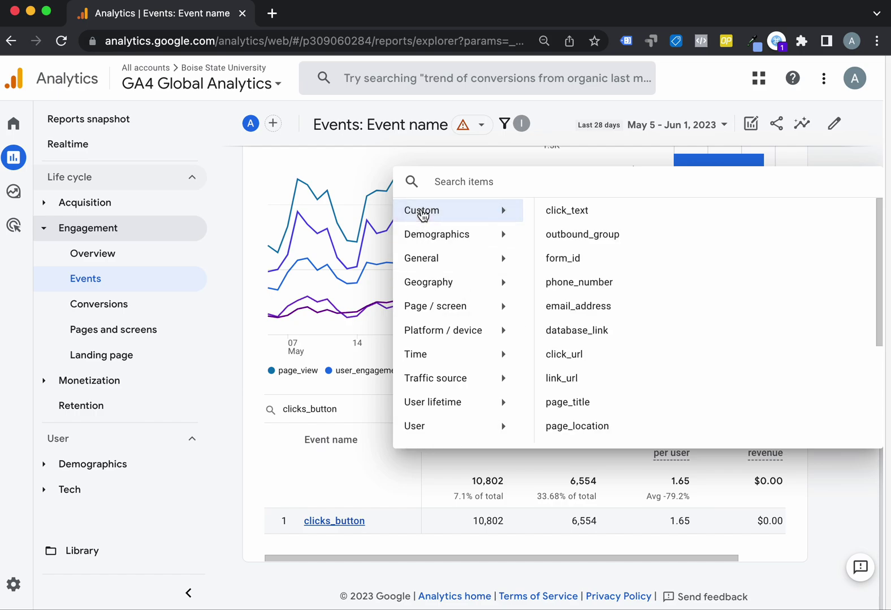
{"action": "left_click", "coordinate": [606, 215]}
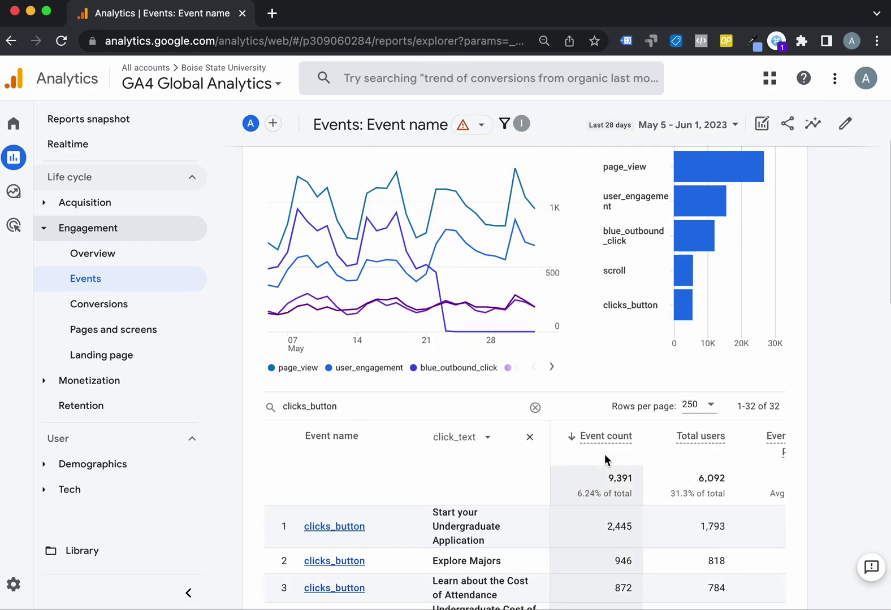
{"action": "scroll", "coordinate": [604, 454], "scroll_direction": "down", "scroll_amount": 2}
{"action": "scroll", "coordinate": [604, 454], "scroll_direction": "down", "scroll_amount": 4}
{"action": "scroll", "coordinate": [604, 456], "scroll_direction": "down", "scroll_amount": 2}
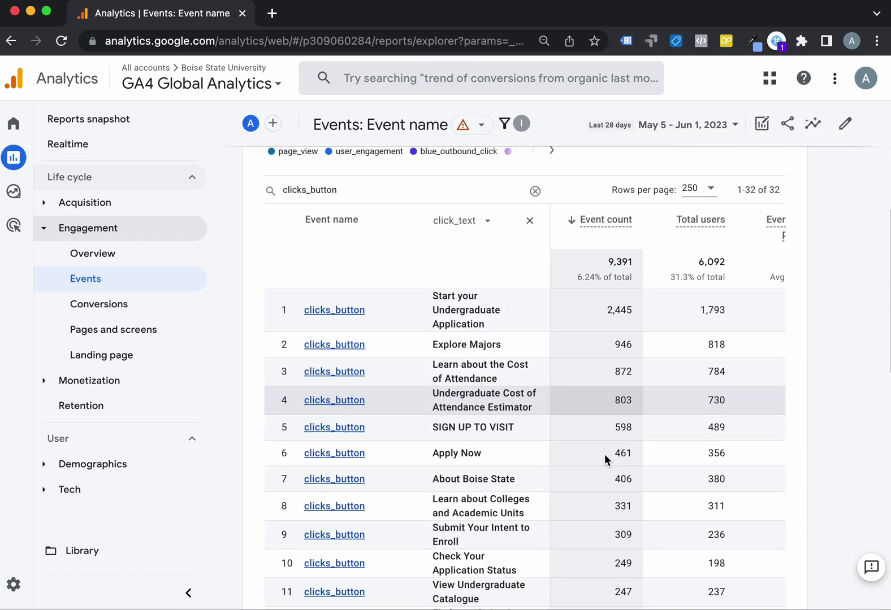
{"action": "scroll", "coordinate": [503, 429], "scroll_direction": "down", "scroll_amount": 3}
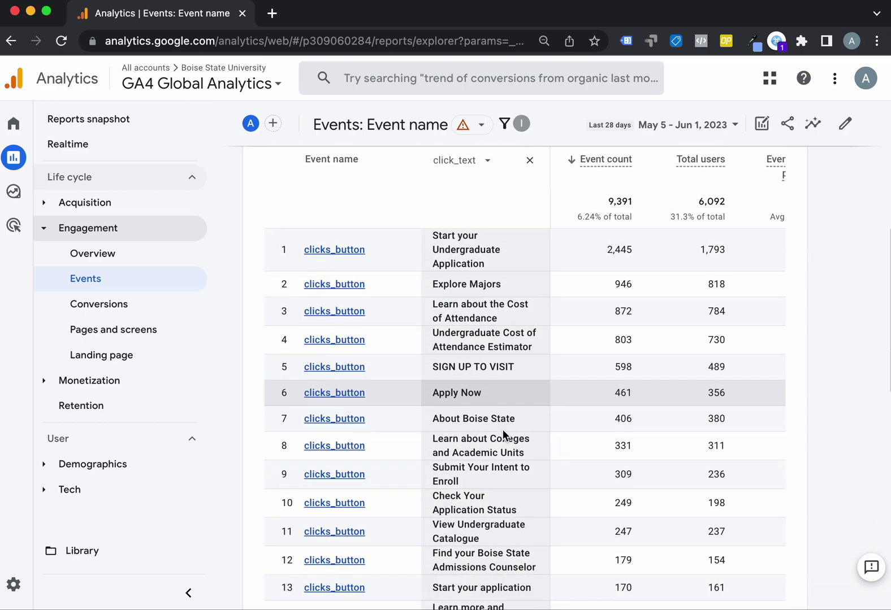
{"action": "scroll", "coordinate": [503, 429], "scroll_direction": "down", "scroll_amount": 1}
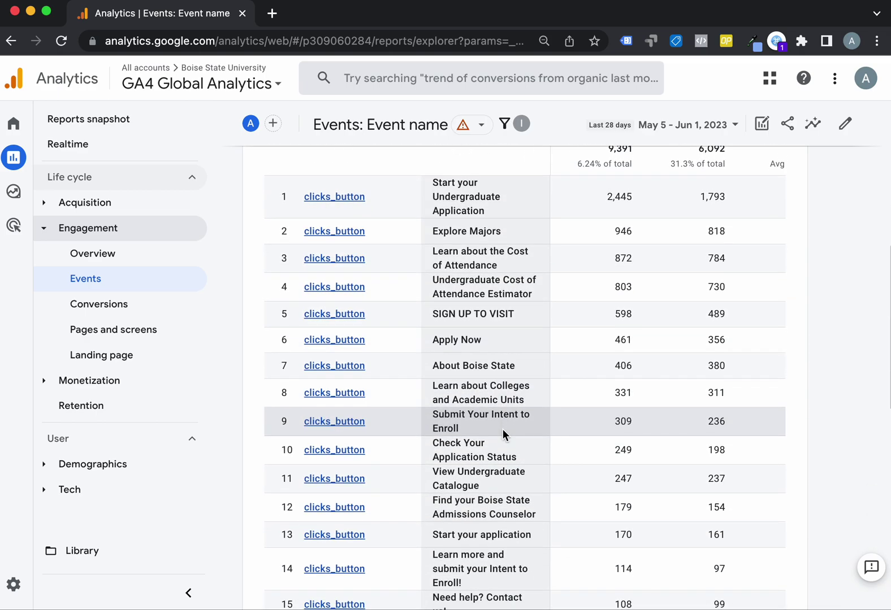
{"action": "scroll", "coordinate": [502, 429], "scroll_direction": "down", "scroll_amount": 1}
{"action": "scroll", "coordinate": [503, 430], "scroll_direction": "down", "scroll_amount": 1}
{"action": "scroll", "coordinate": [502, 430], "scroll_direction": "down", "scroll_amount": 1}
{"action": "scroll", "coordinate": [503, 430], "scroll_direction": "down", "scroll_amount": 1}
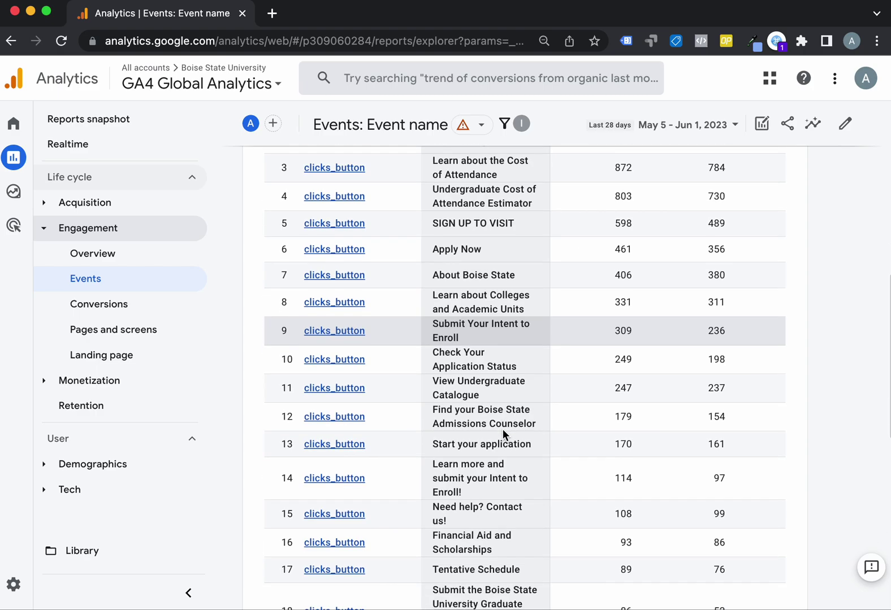
{"action": "scroll", "coordinate": [502, 430], "scroll_direction": "down", "scroll_amount": 1}
{"action": "scroll", "coordinate": [502, 435], "scroll_direction": "down", "scroll_amount": 1}
{"action": "scroll", "coordinate": [502, 435], "scroll_direction": "down", "scroll_amount": 4}
{"action": "scroll", "coordinate": [503, 435], "scroll_direction": "down", "scroll_amount": 1}
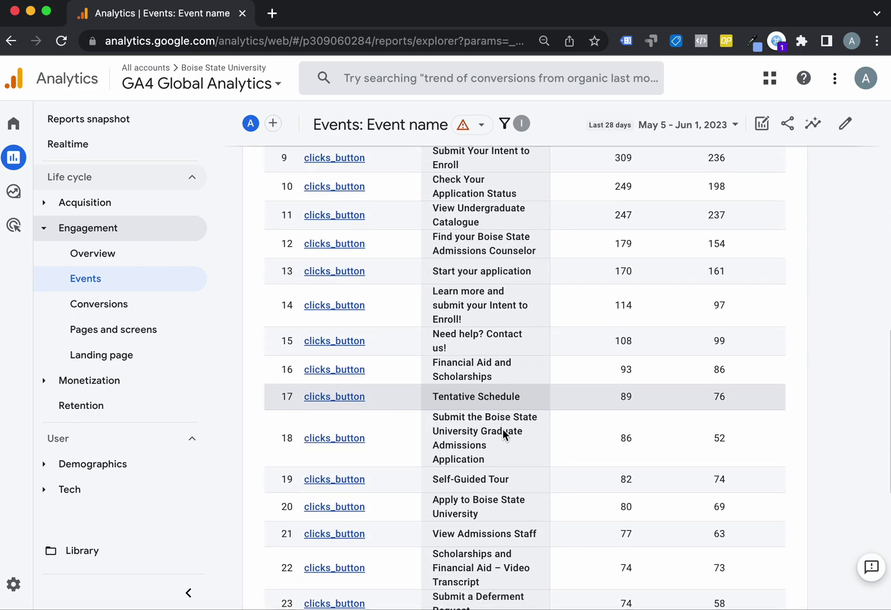
{"action": "scroll", "coordinate": [502, 435], "scroll_direction": "down", "scroll_amount": 1}
{"action": "scroll", "coordinate": [503, 430], "scroll_direction": "down", "scroll_amount": 2}
{"action": "scroll", "coordinate": [502, 429], "scroll_direction": "down", "scroll_amount": 3}
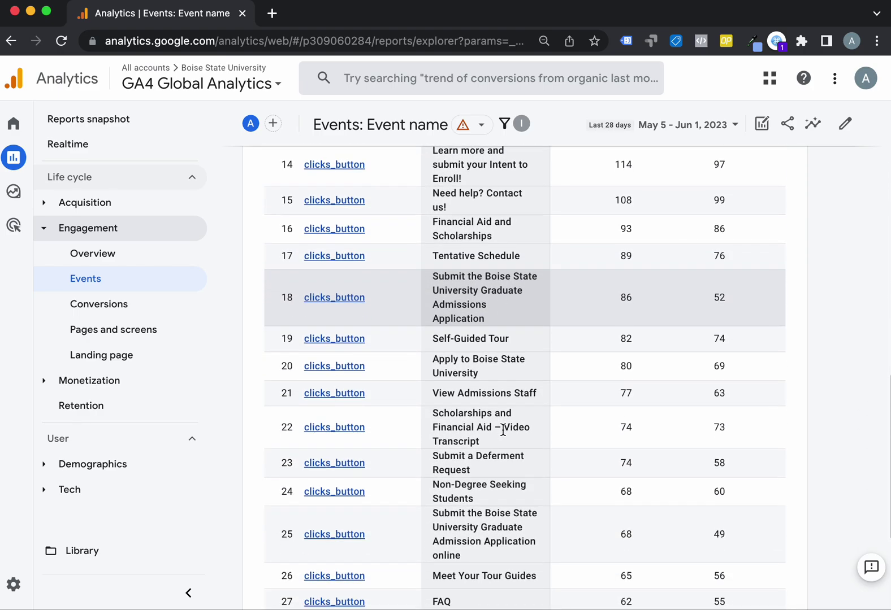
{"action": "scroll", "coordinate": [502, 429], "scroll_direction": "down", "scroll_amount": 1}
{"action": "scroll", "coordinate": [503, 430], "scroll_direction": "down", "scroll_amount": 3}
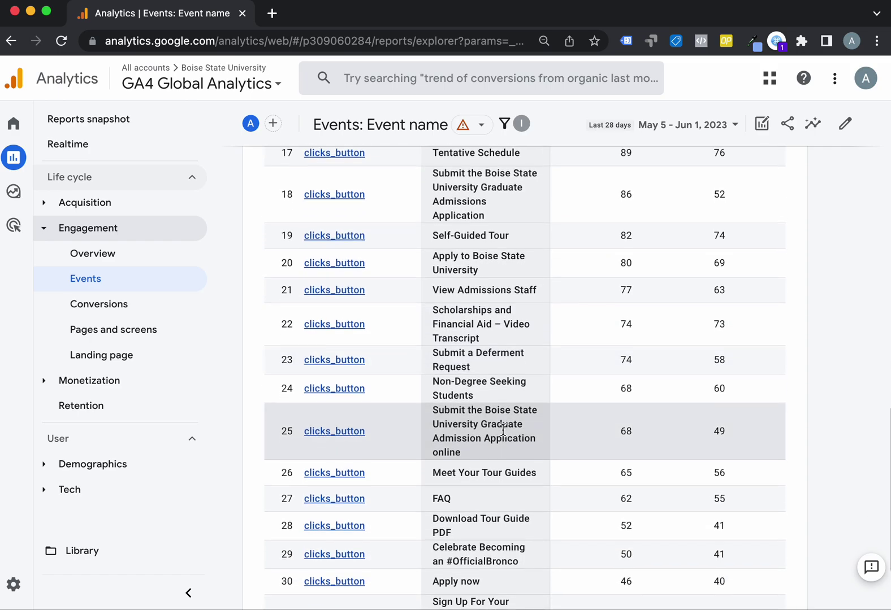
{"action": "scroll", "coordinate": [503, 431], "scroll_direction": "down", "scroll_amount": 1}
{"action": "scroll", "coordinate": [502, 430], "scroll_direction": "up", "scroll_amount": 2}
{"action": "scroll", "coordinate": [502, 430], "scroll_direction": "up", "scroll_amount": 6}
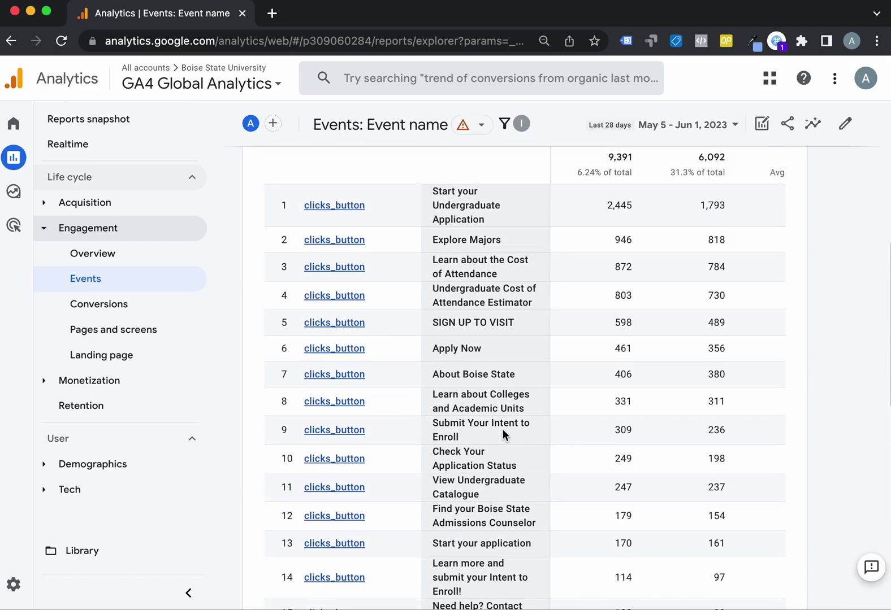
{"action": "scroll", "coordinate": [502, 430], "scroll_direction": "up", "scroll_amount": 2}
{"action": "scroll", "coordinate": [503, 428], "scroll_direction": "up", "scroll_amount": 1}
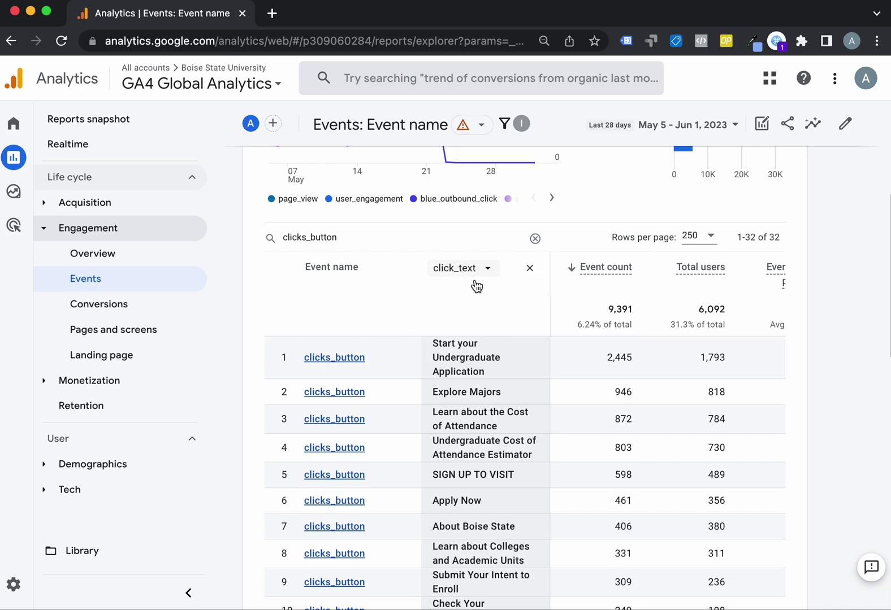
Replace the secondary dimension with the custom link_url dimension
{"action": "left_click", "coordinate": [457, 272]}
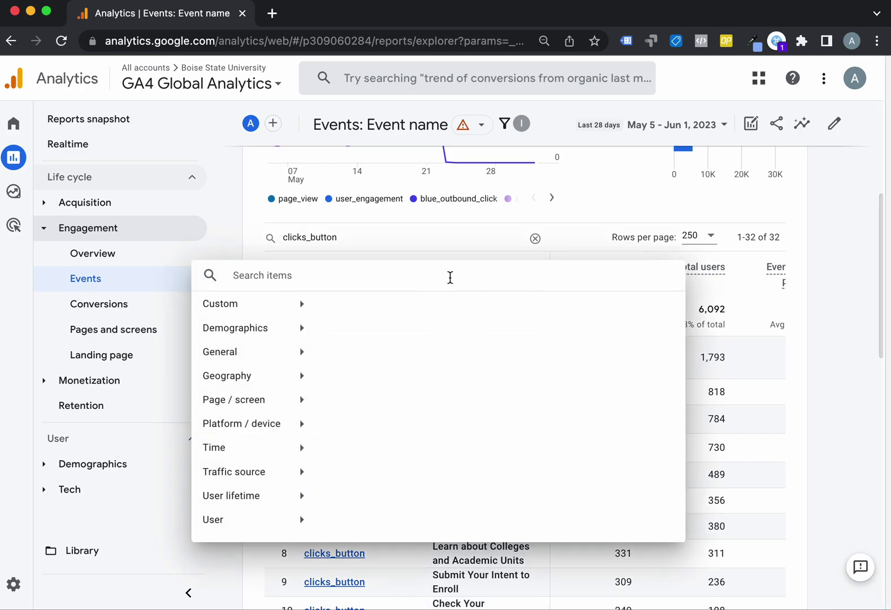
{"action": "left_click", "coordinate": [262, 304]}
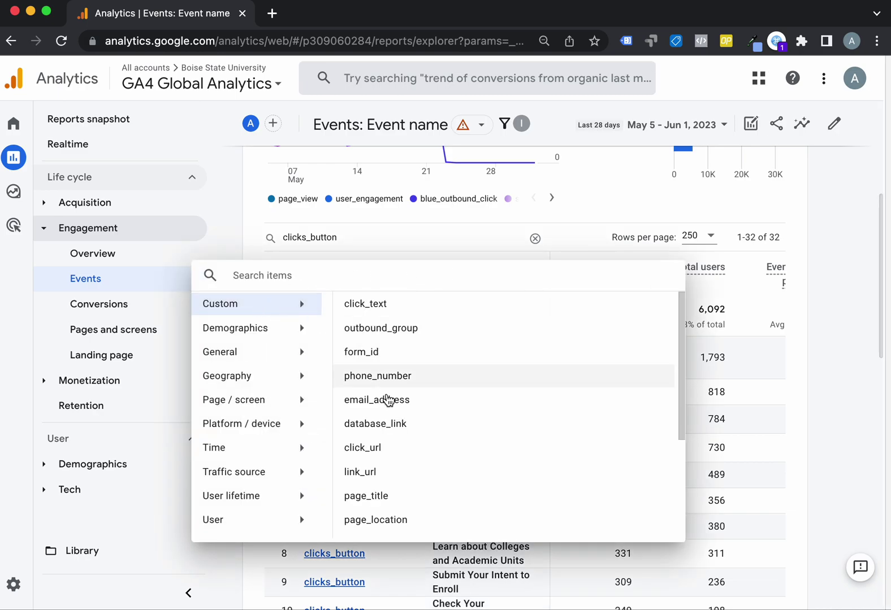
{"action": "scroll", "coordinate": [401, 462], "scroll_direction": "down", "scroll_amount": 1}
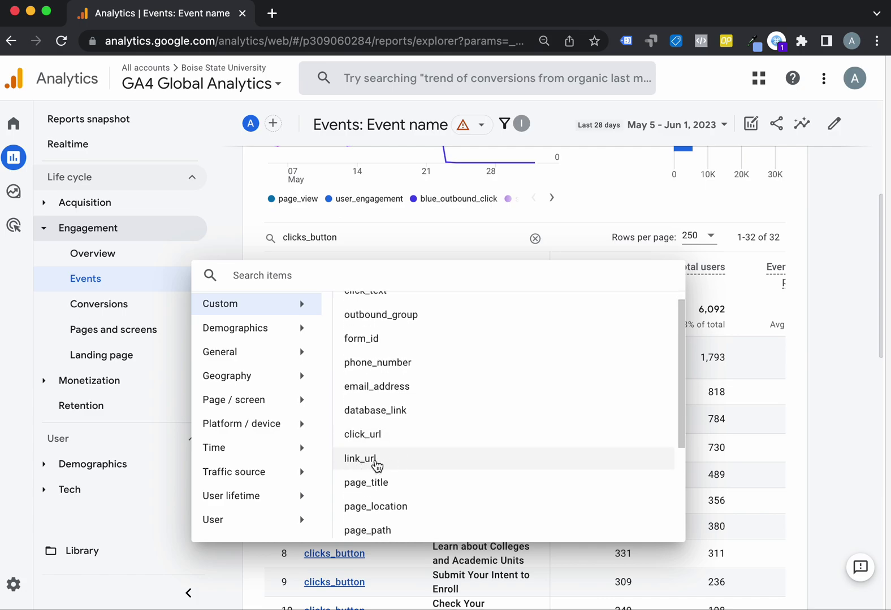
{"action": "left_click", "coordinate": [381, 464]}
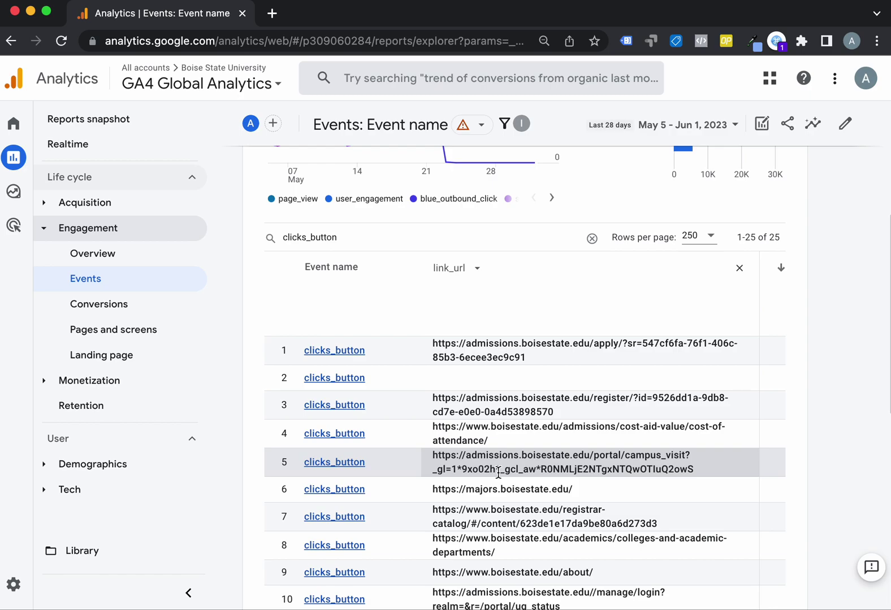
{"action": "scroll", "coordinate": [496, 469], "scroll_direction": "down", "scroll_amount": 3}
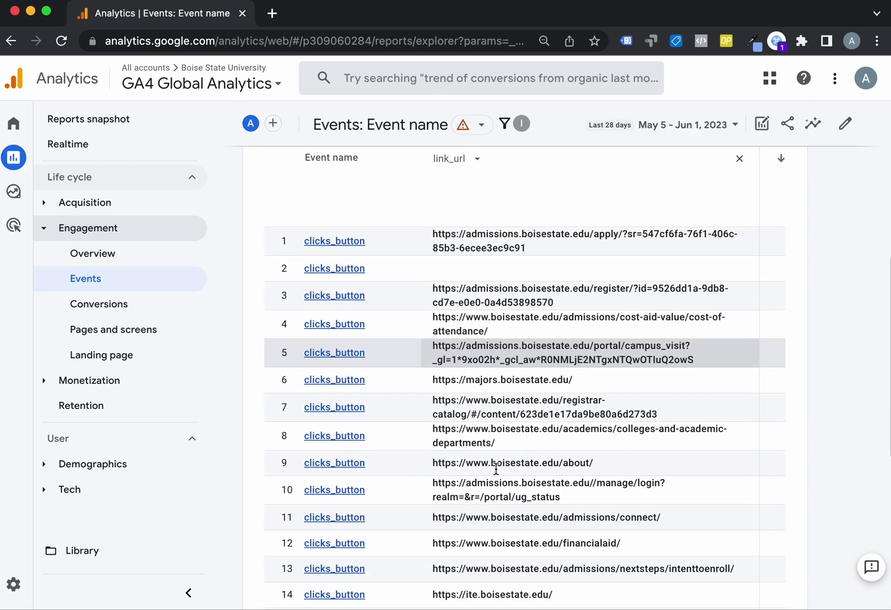
{"action": "scroll", "coordinate": [496, 469], "scroll_direction": "down", "scroll_amount": 2}
{"action": "scroll", "coordinate": [496, 469], "scroll_direction": "down", "scroll_amount": 5}
{"action": "scroll", "coordinate": [494, 469], "scroll_direction": "down", "scroll_amount": 1}
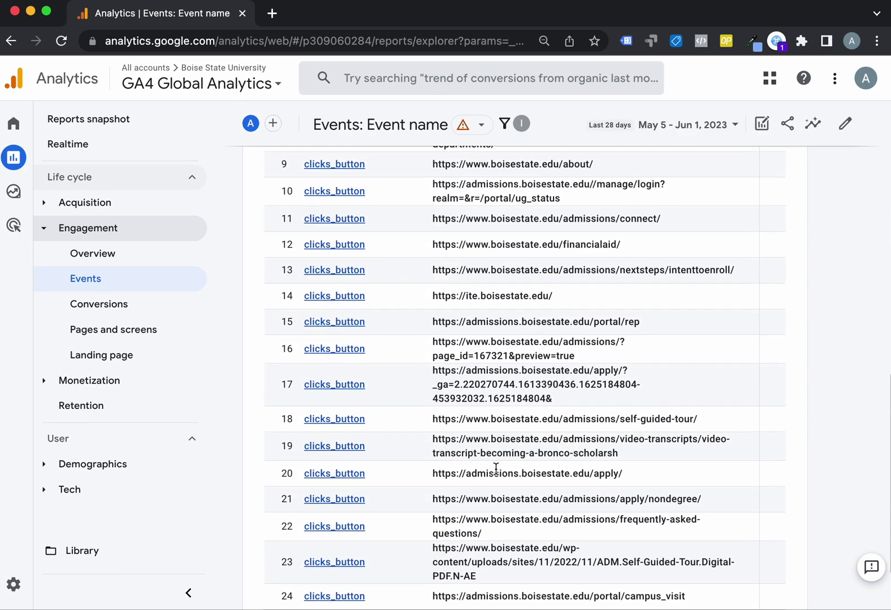
{"action": "scroll", "coordinate": [494, 469], "scroll_direction": "down", "scroll_amount": 2}
{"action": "scroll", "coordinate": [490, 459], "scroll_direction": "down", "scroll_amount": 2}
{"action": "scroll", "coordinate": [488, 450], "scroll_direction": "up", "scroll_amount": 4}
{"action": "scroll", "coordinate": [490, 450], "scroll_direction": "up", "scroll_amount": 8}
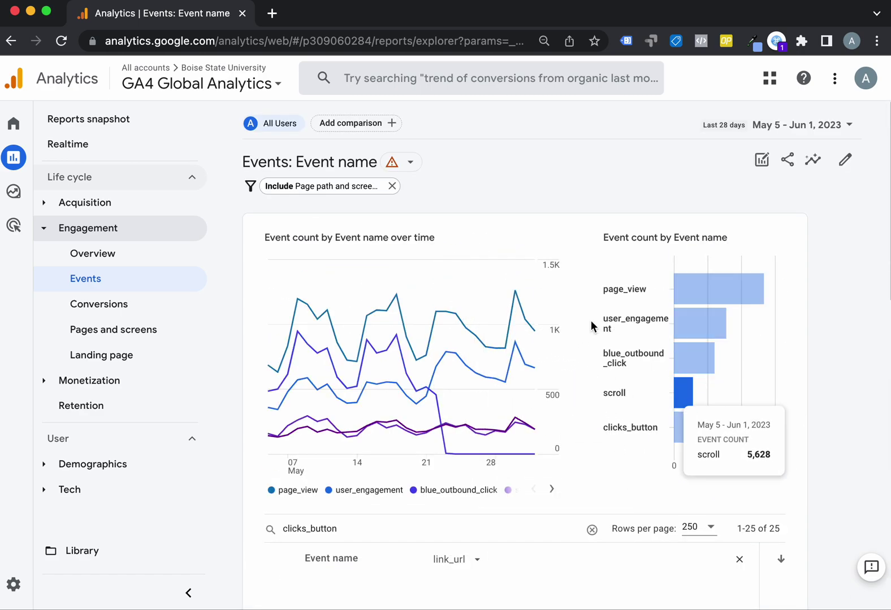
{"action": "scroll", "coordinate": [500, 205], "scroll_direction": "down", "scroll_amount": 2}
{"action": "scroll", "coordinate": [501, 205], "scroll_direction": "down", "scroll_amount": 2}
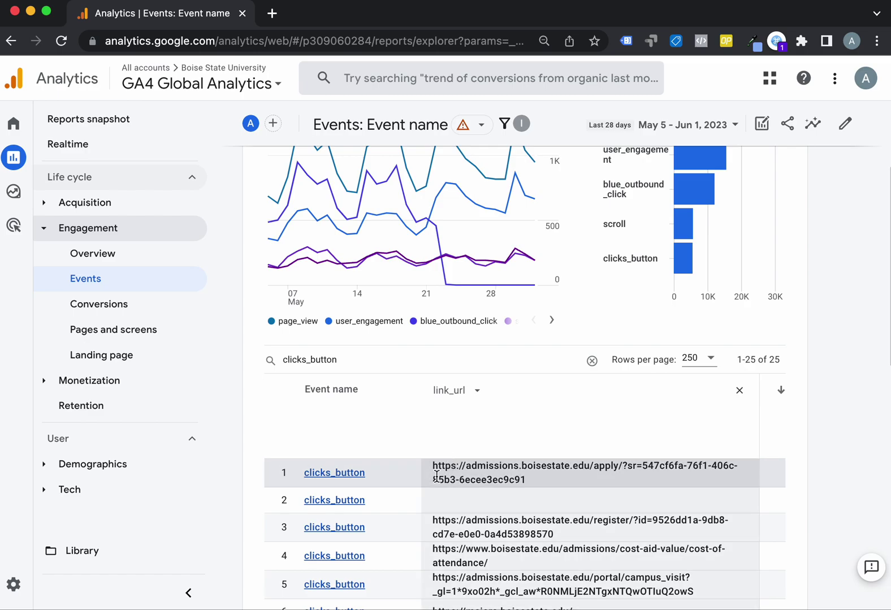
{"action": "scroll", "coordinate": [436, 480], "scroll_direction": "down", "scroll_amount": 5}
{"action": "scroll", "coordinate": [436, 480], "scroll_direction": "down", "scroll_amount": 1}
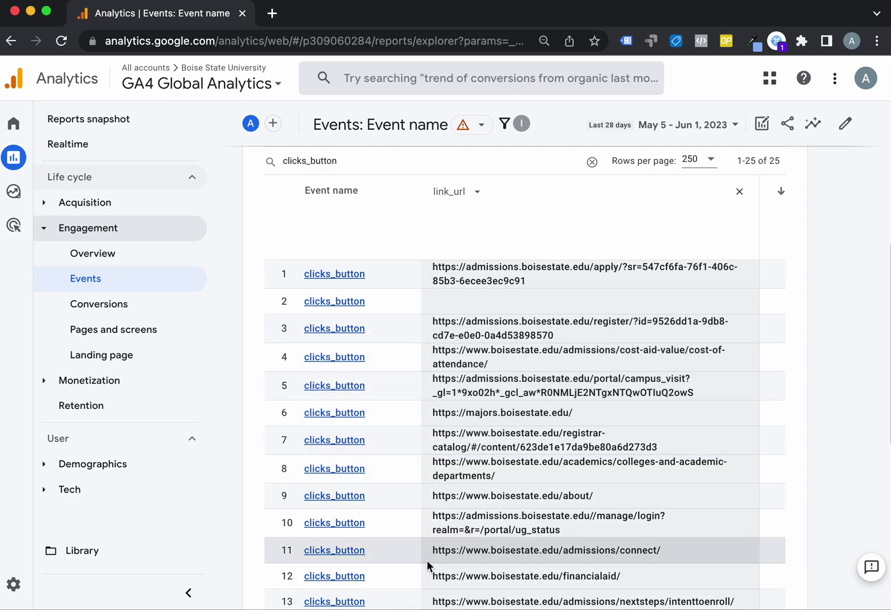
{"action": "scroll", "coordinate": [427, 559], "scroll_direction": "down", "scroll_amount": 1}
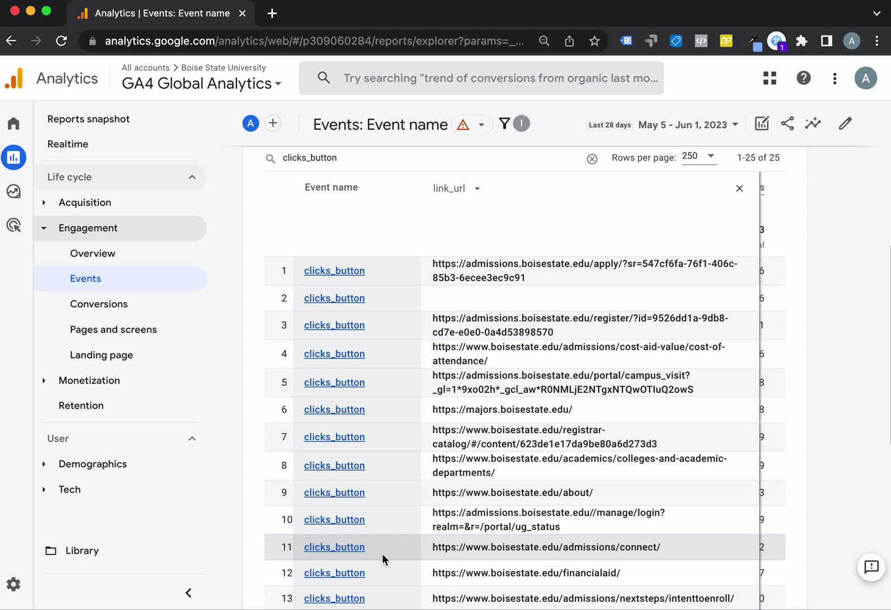
{"action": "scroll", "coordinate": [749, 427], "scroll_direction": "left", "scroll_amount": 2}
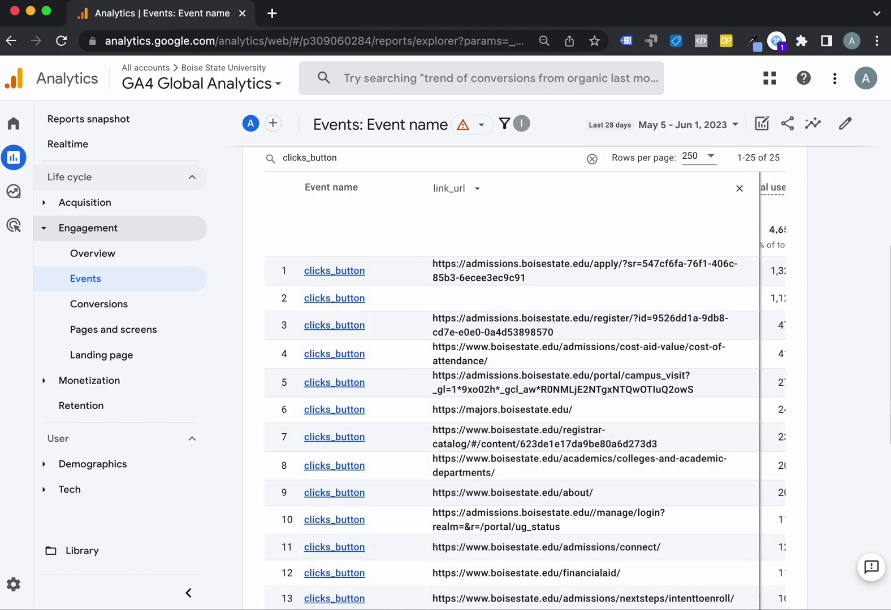
{"action": "scroll", "coordinate": [761, 423], "scroll_direction": "up", "scroll_amount": 3}
{"action": "scroll", "coordinate": [762, 423], "scroll_direction": "up", "scroll_amount": 3}
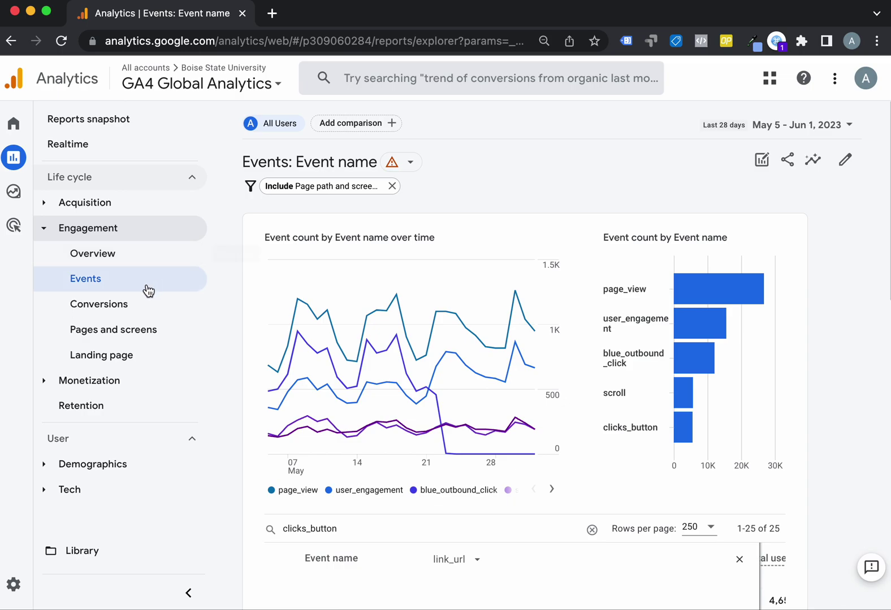
{"action": "mouse_move", "coordinate": [13, 191]}
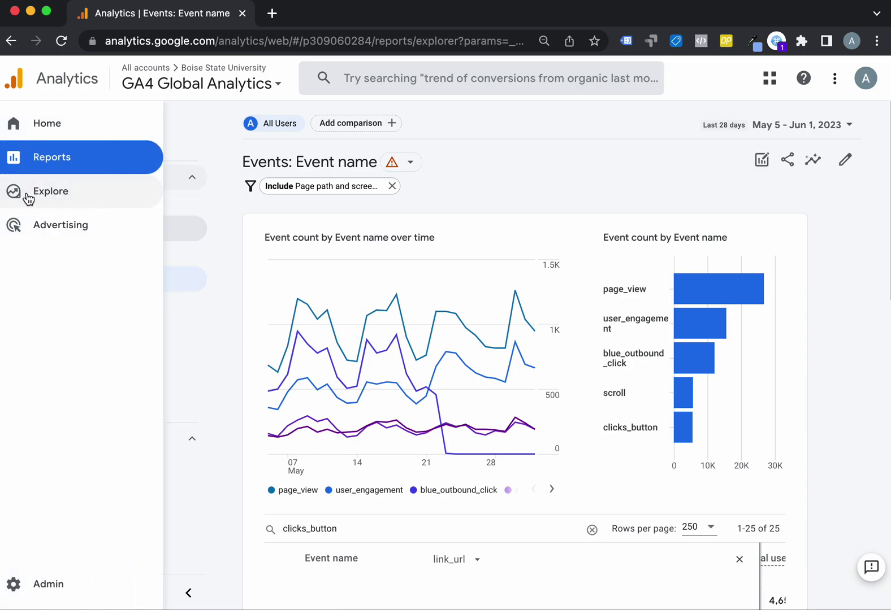
Go to Explore and browse the exploration template carousel
{"action": "left_click", "coordinate": [64, 200]}
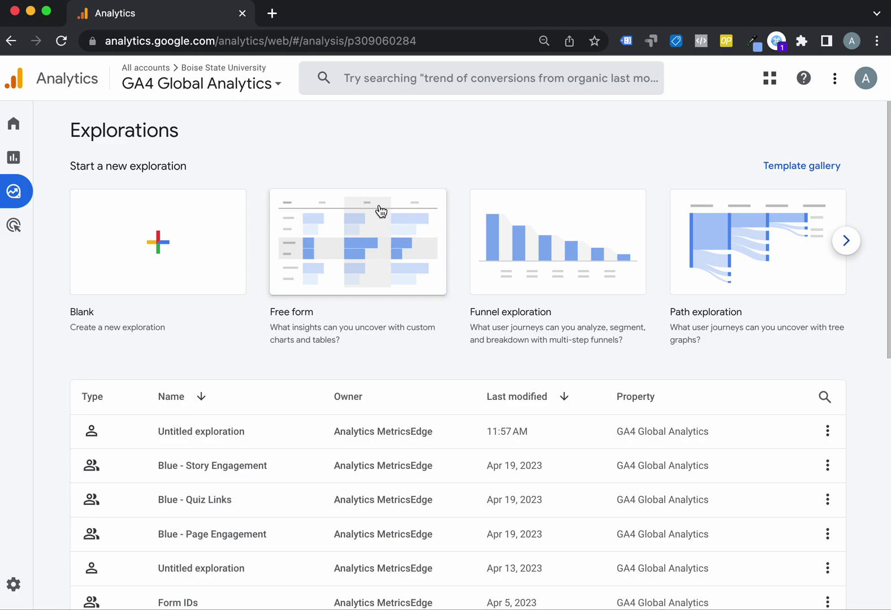
{"action": "scroll", "coordinate": [392, 451], "scroll_direction": "down", "scroll_amount": 5}
{"action": "scroll", "coordinate": [404, 466], "scroll_direction": "down", "scroll_amount": 3}
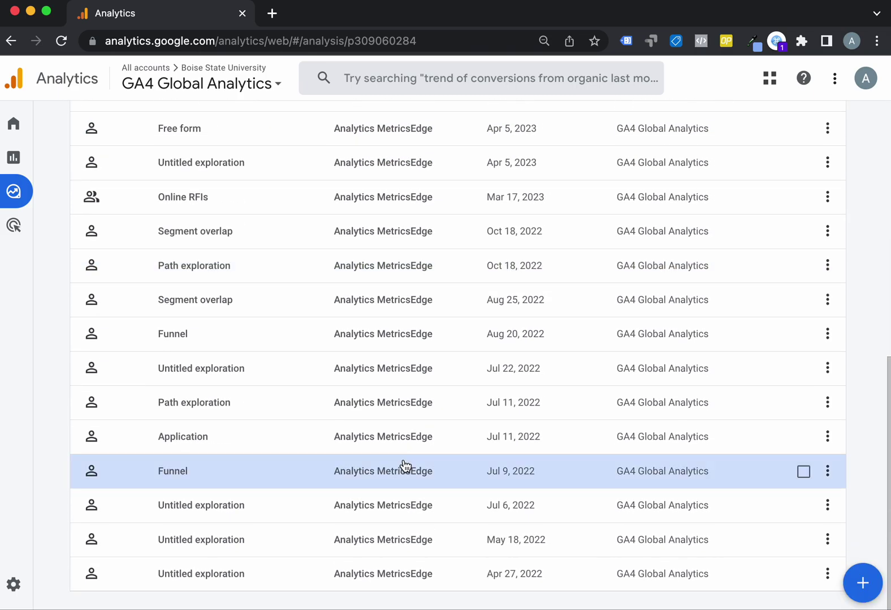
{"action": "scroll", "coordinate": [379, 376], "scroll_direction": "up", "scroll_amount": 8}
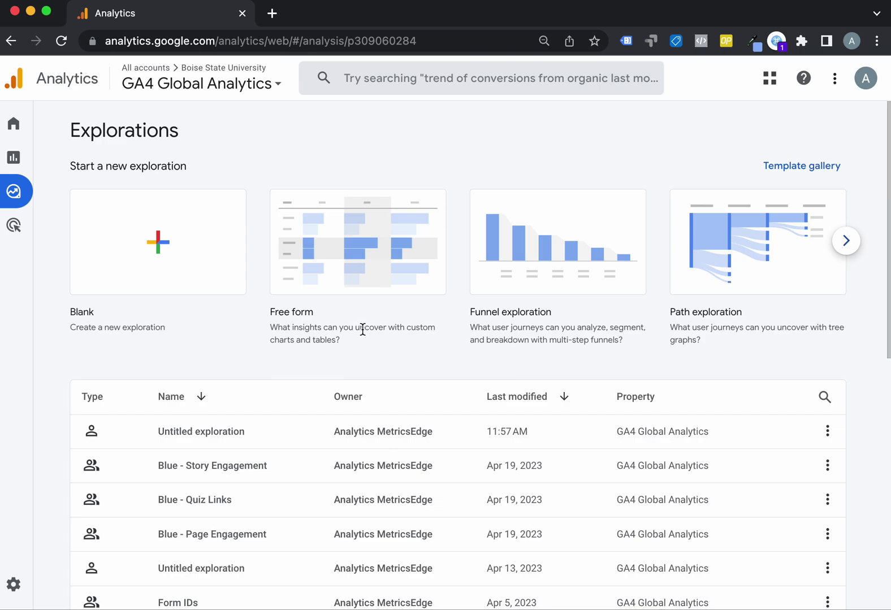
{"action": "left_click", "coordinate": [840, 250]}
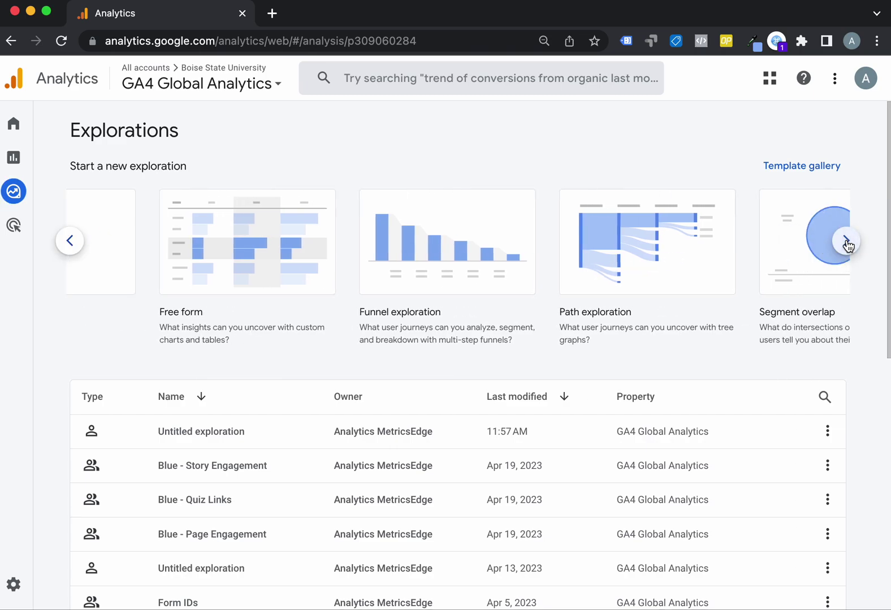
{"action": "left_click", "coordinate": [842, 250]}
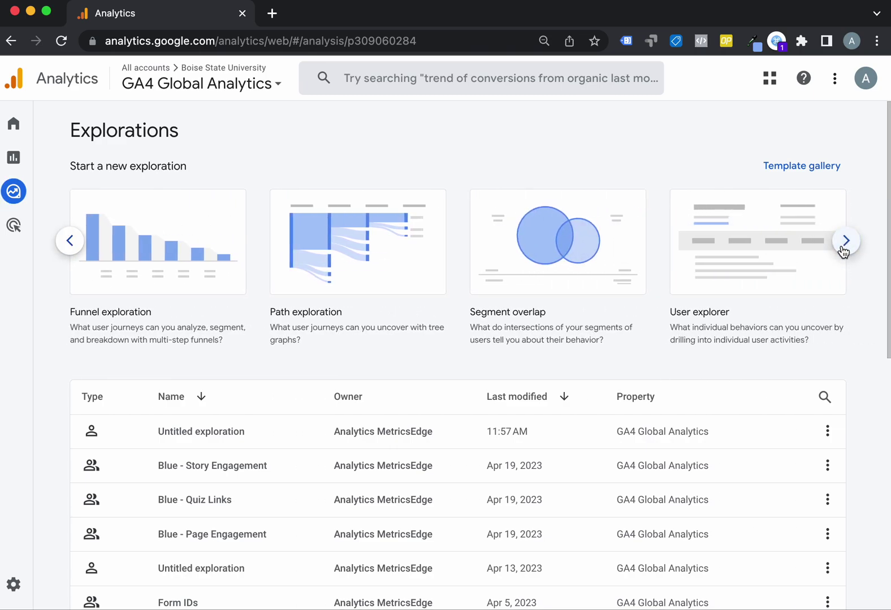
{"action": "left_click", "coordinate": [69, 242]}
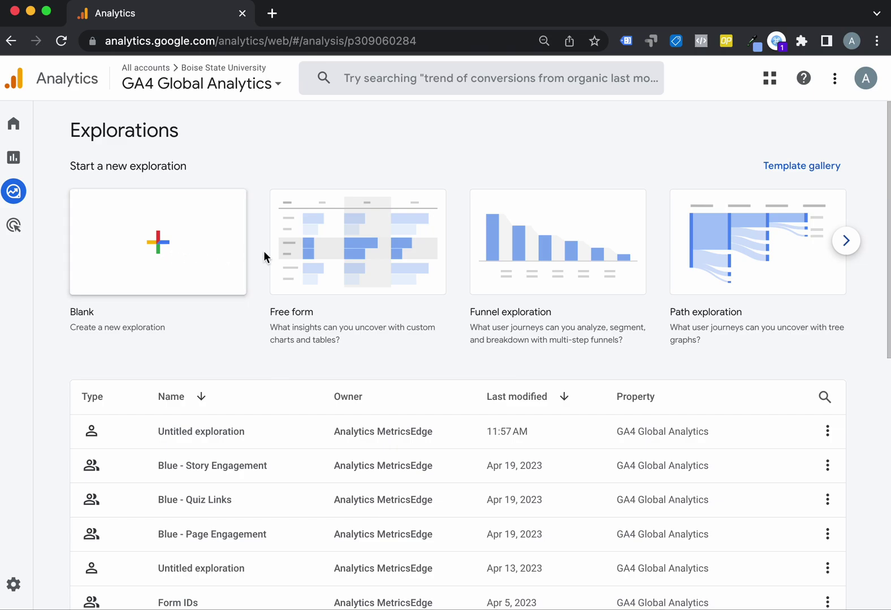
Create a Blank exploration named 'Admissions Button Clicks'
{"action": "left_click", "coordinate": [158, 250]}
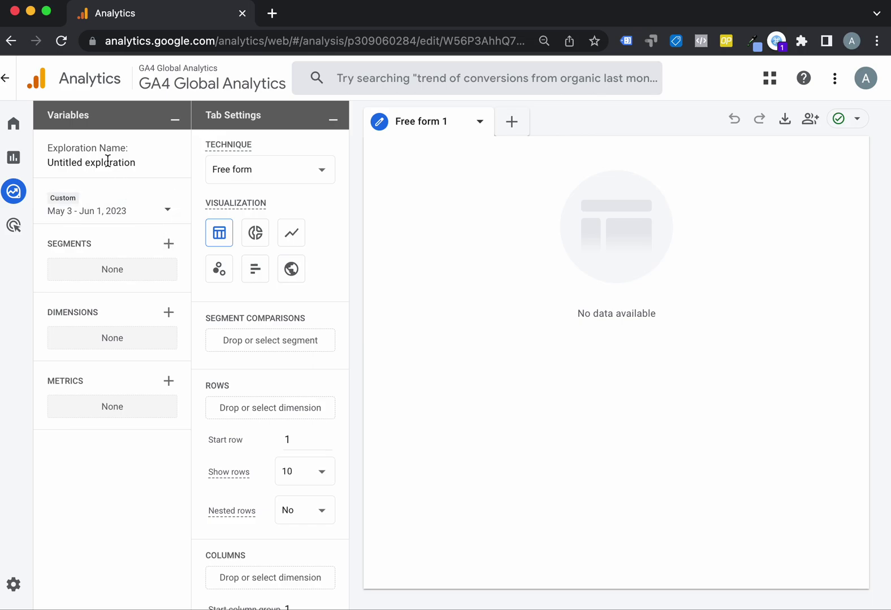
{"action": "triple_click", "coordinate": [104, 162]}
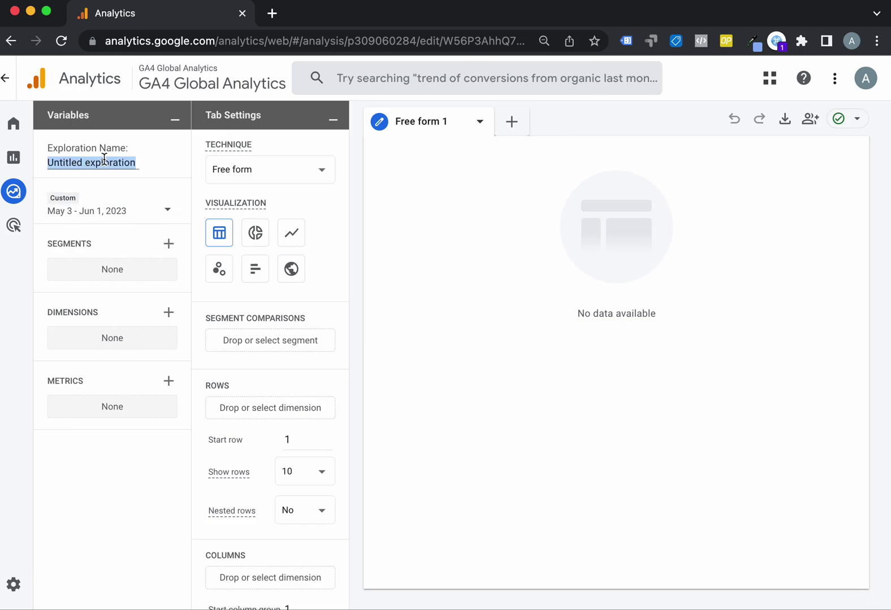
{"action": "type", "text": "Admissoins"}
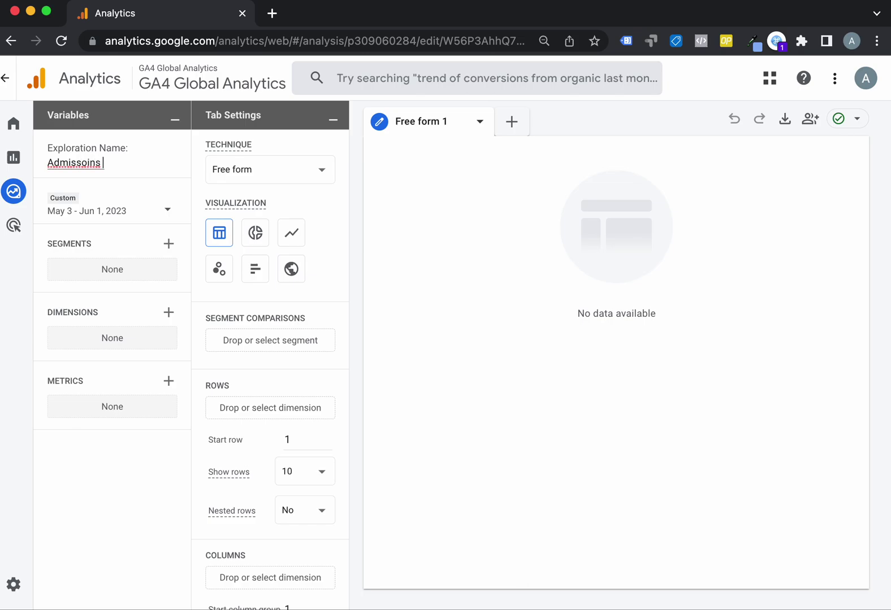
{"action": "type", "text": "ions Button Clicks"}
{"action": "key", "text": "Return"}
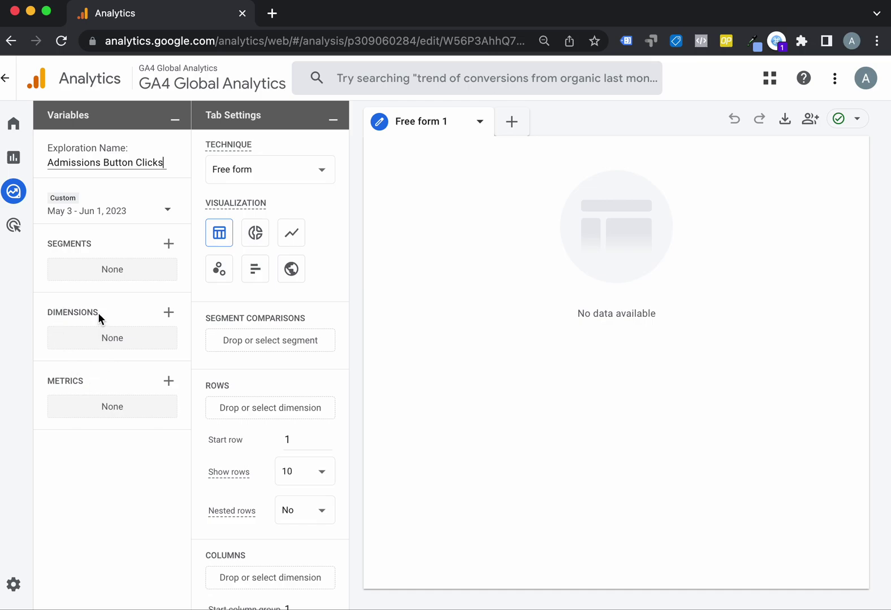
Import click_text, link_url and Page path + query string as exploration dimensions
{"action": "left_click", "coordinate": [169, 314]}
{"action": "left_click", "coordinate": [412, 89]}
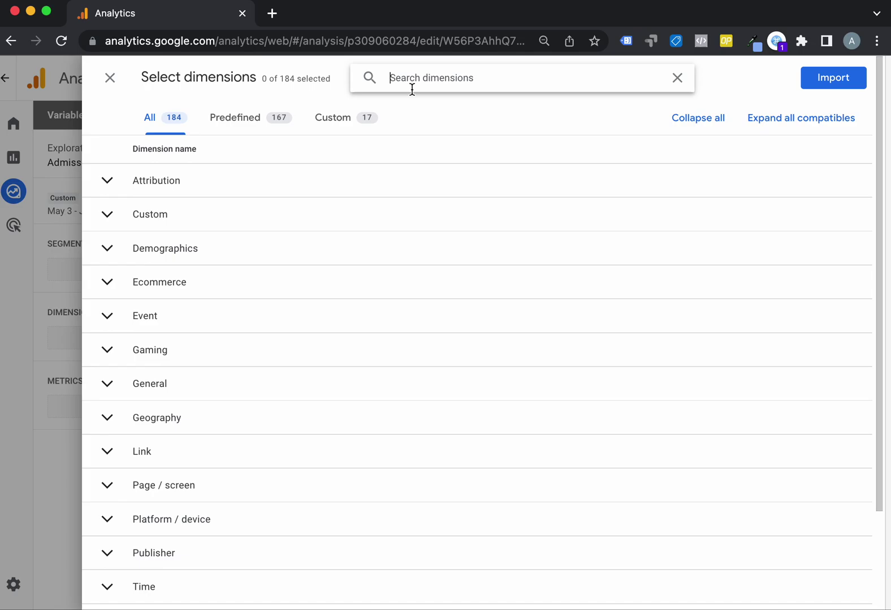
{"action": "type", "text": "button"}
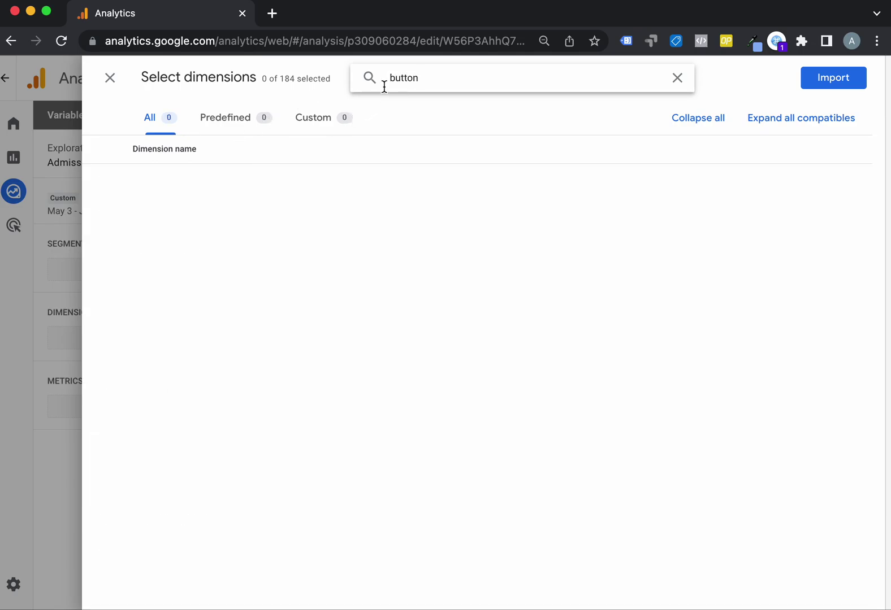
{"action": "double_click", "coordinate": [392, 78]}
{"action": "type", "text": "click"}
{"action": "left_click", "coordinate": [220, 212]}
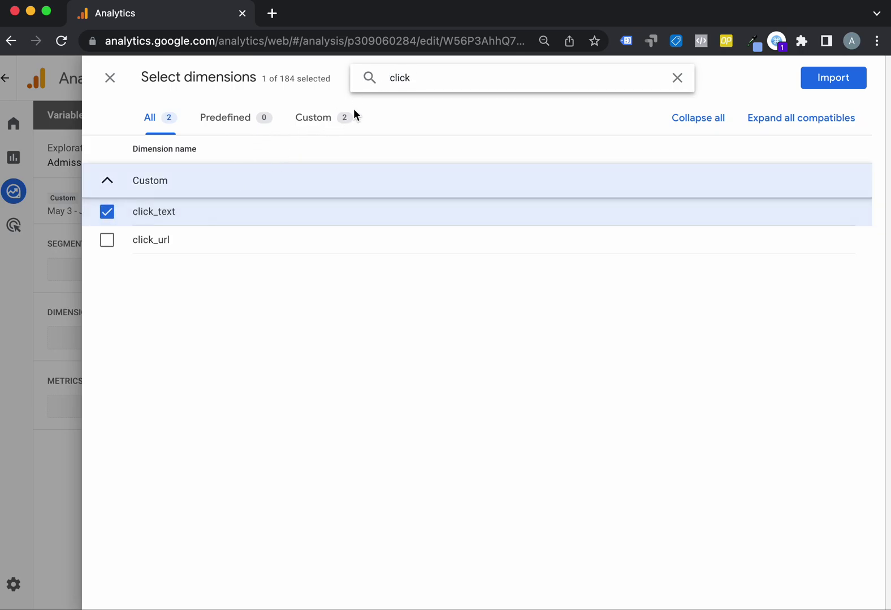
{"action": "double_click", "coordinate": [397, 78]}
{"action": "type", "text": "l"}
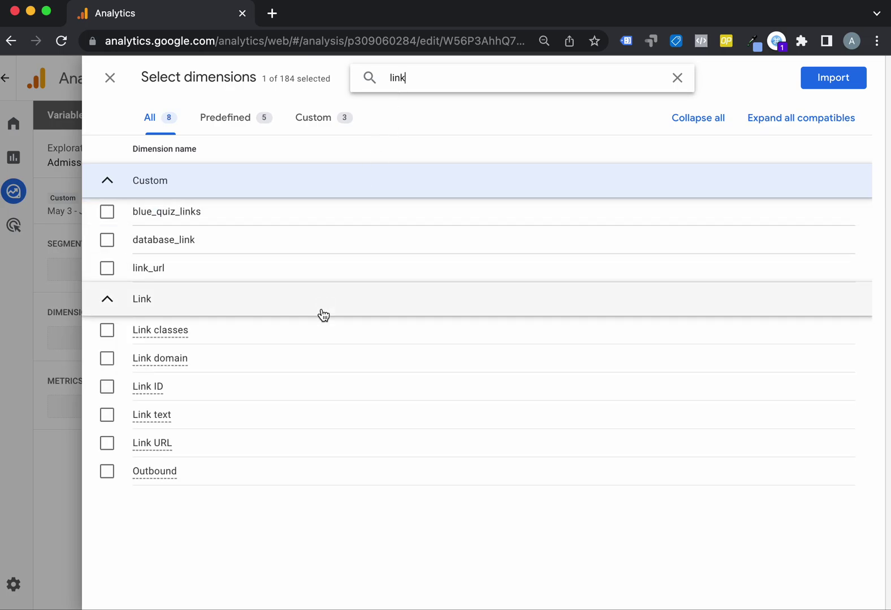
{"action": "left_click", "coordinate": [321, 274]}
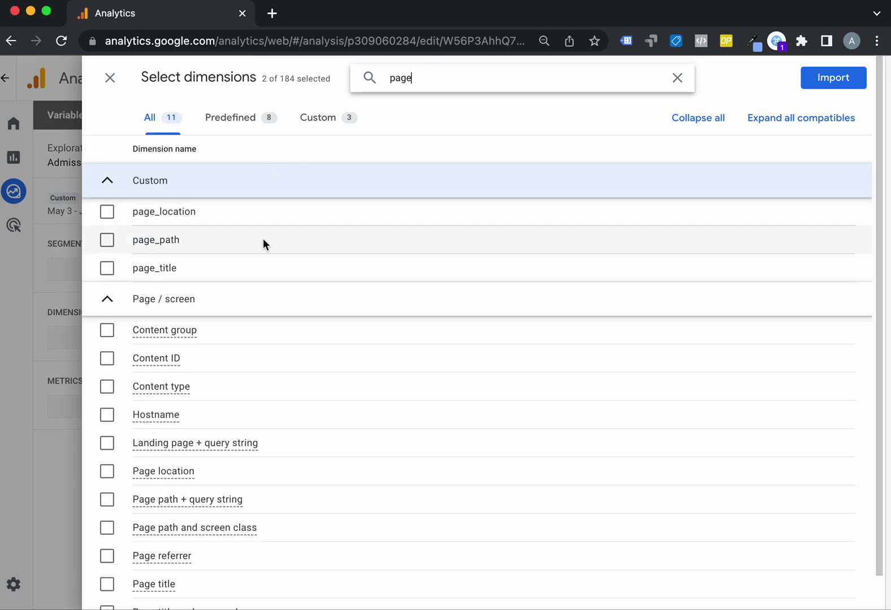
{"action": "scroll", "coordinate": [264, 319], "scroll_direction": "down", "scroll_amount": 1}
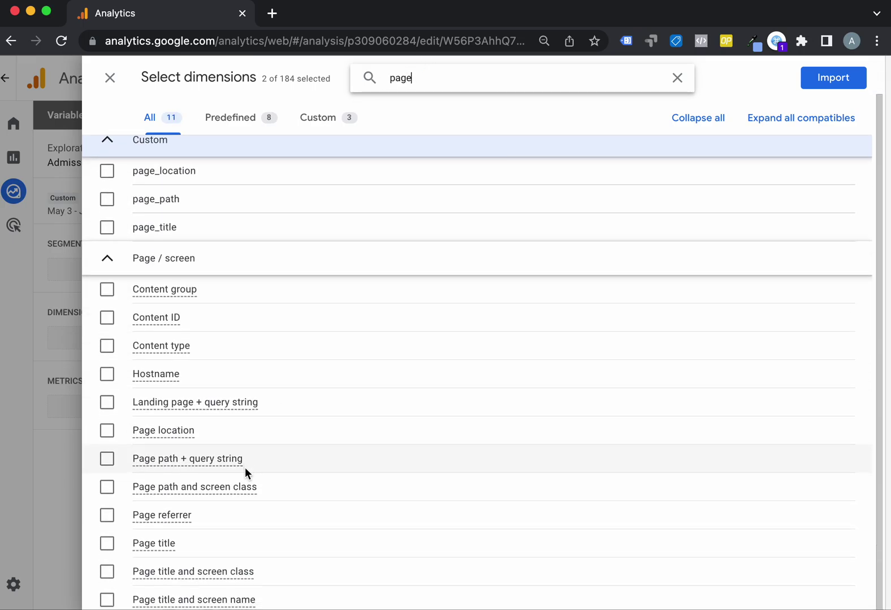
{"action": "left_click", "coordinate": [267, 460]}
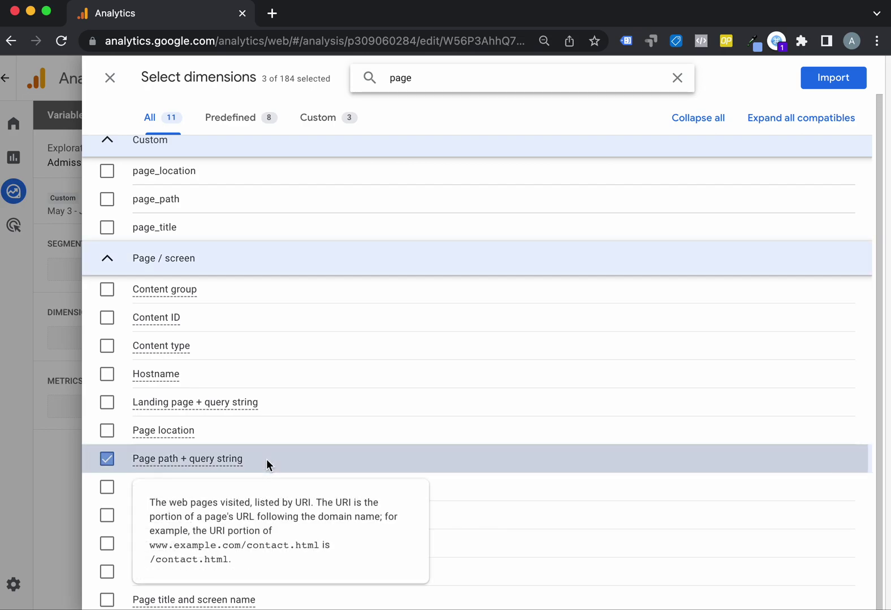
{"action": "left_click", "coordinate": [807, 80]}
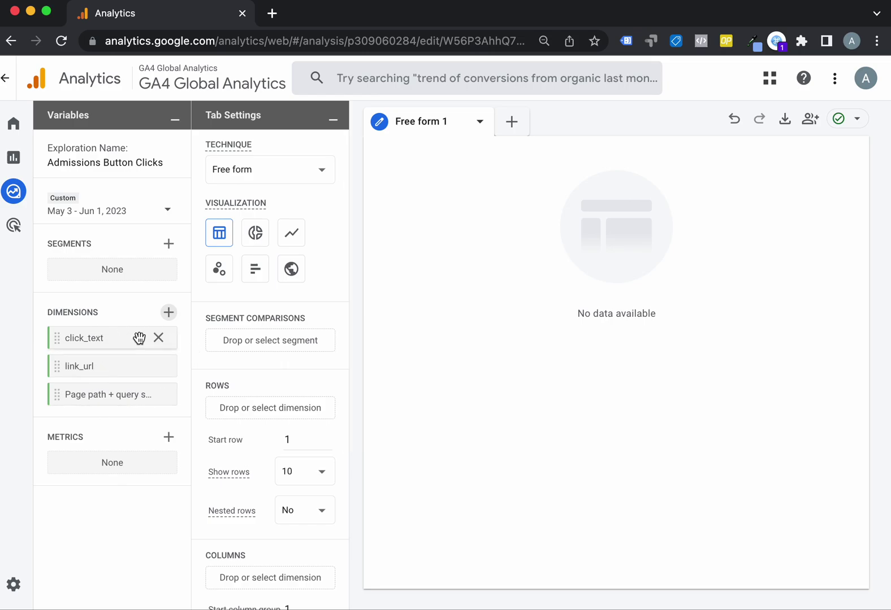
Search for 'event name' and import the Event name dimension
{"action": "left_click", "coordinate": [168, 315]}
{"action": "left_click", "coordinate": [407, 79]}
{"action": "type", "text": "event name"}
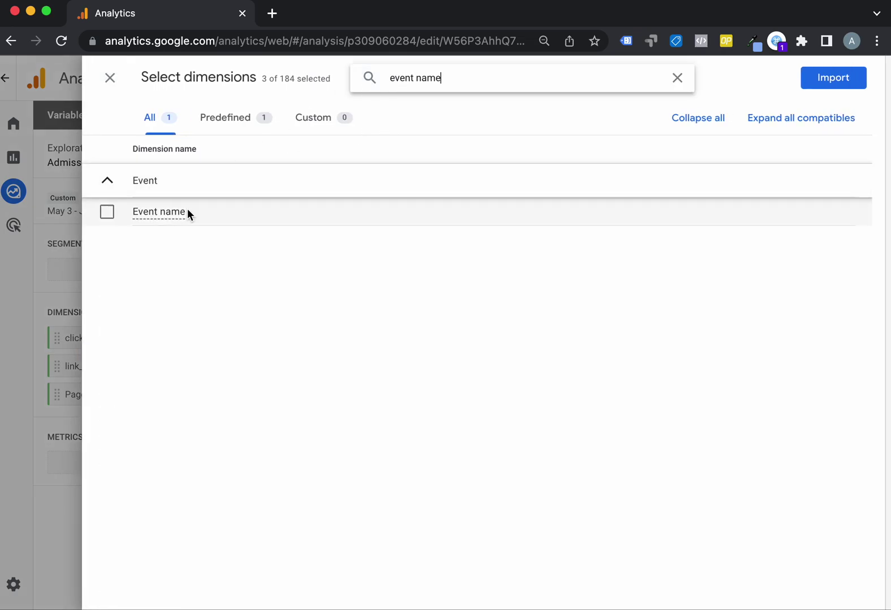
{"action": "left_click", "coordinate": [211, 211]}
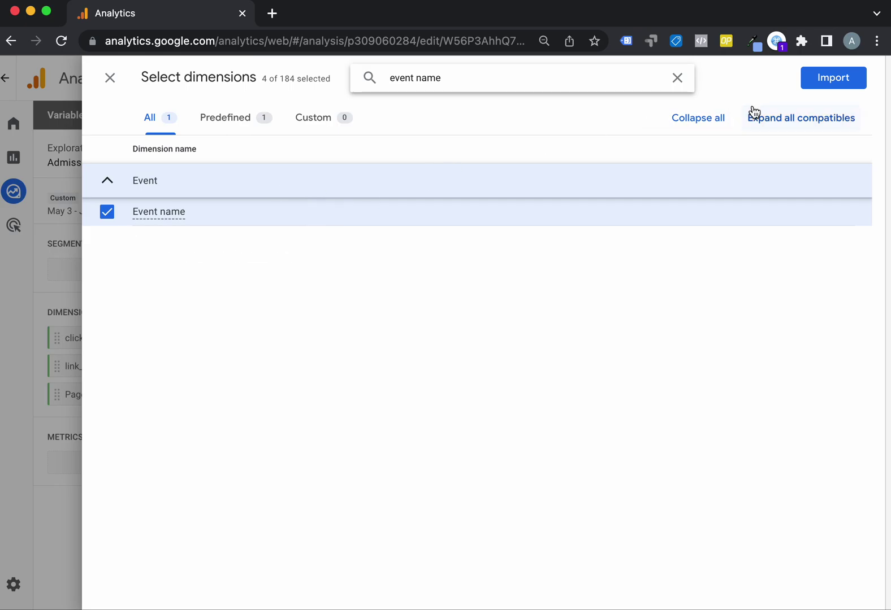
{"action": "left_click", "coordinate": [828, 78]}
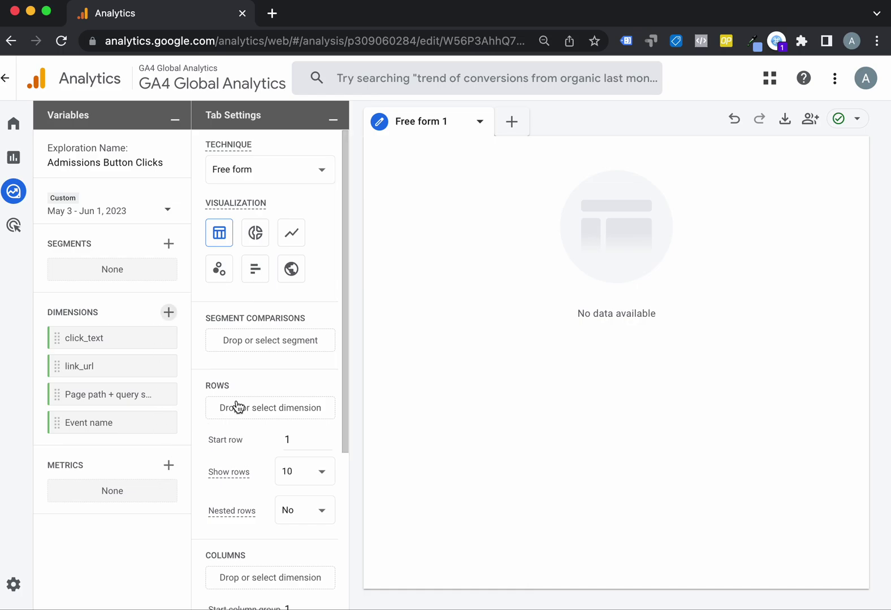
Search the metrics for 'event' and import Event count as the first metric
{"action": "left_click", "coordinate": [167, 465]}
{"action": "left_click", "coordinate": [406, 78]}
{"action": "type", "text": "event"}
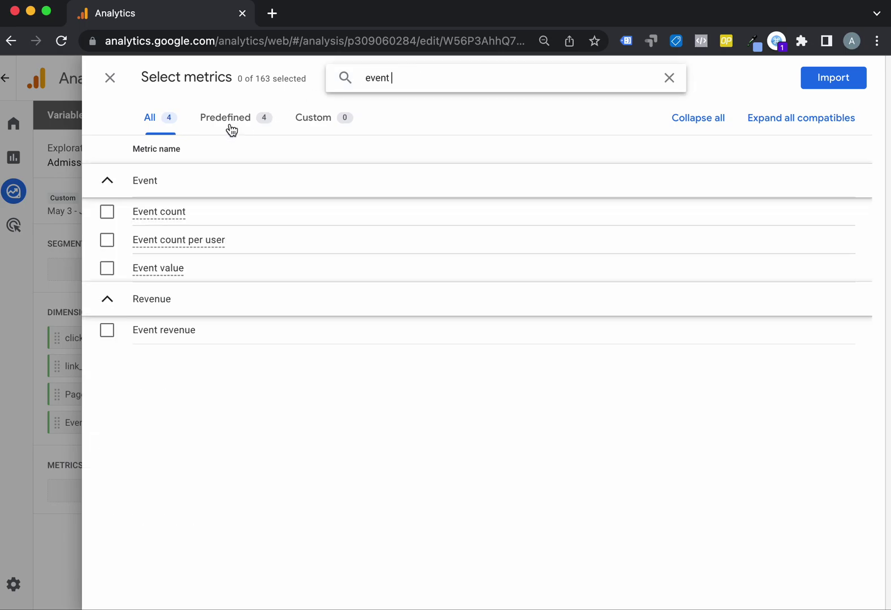
{"action": "left_click", "coordinate": [201, 210]}
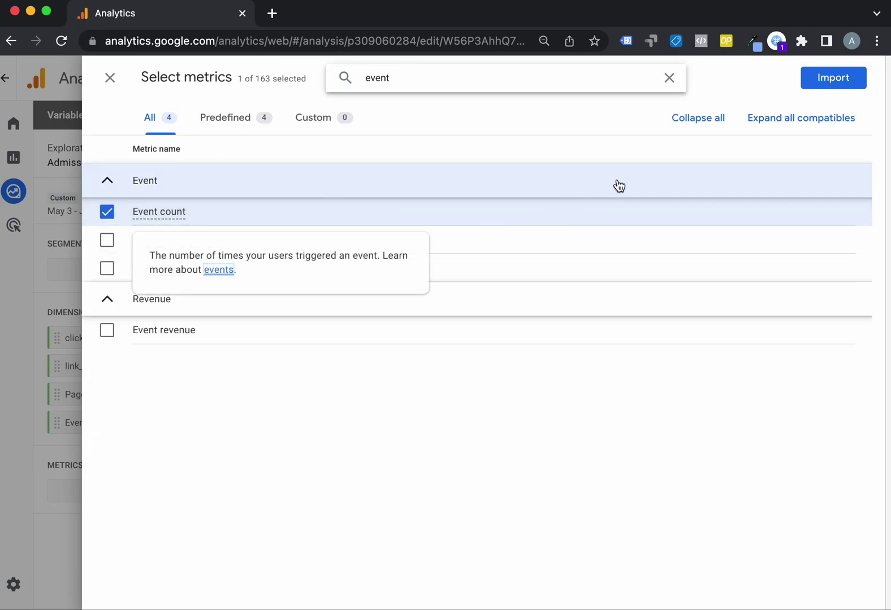
{"action": "left_click", "coordinate": [826, 83]}
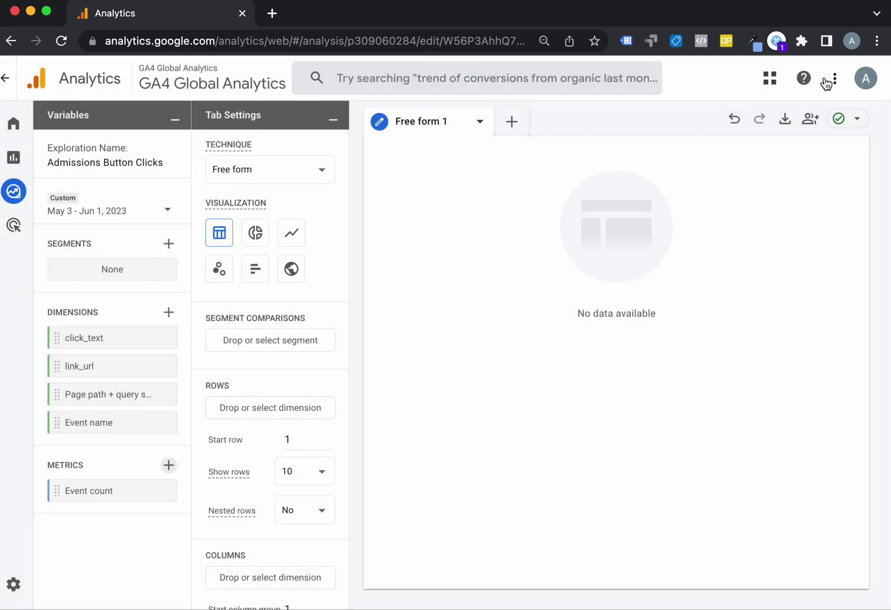
{"action": "scroll", "coordinate": [300, 218], "scroll_direction": "down", "scroll_amount": 1}
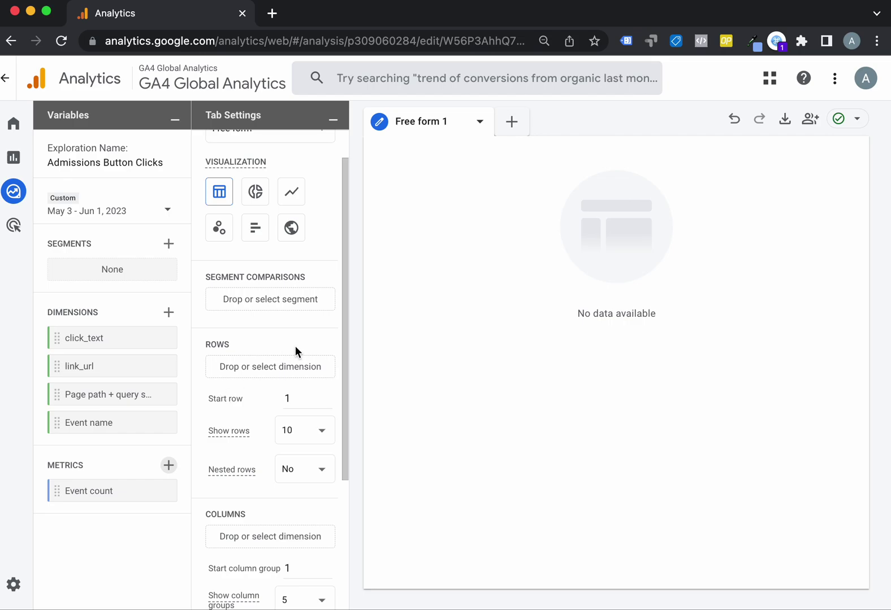
{"action": "scroll", "coordinate": [295, 345], "scroll_direction": "down", "scroll_amount": 2}
{"action": "scroll", "coordinate": [282, 282], "scroll_direction": "down", "scroll_amount": 1}
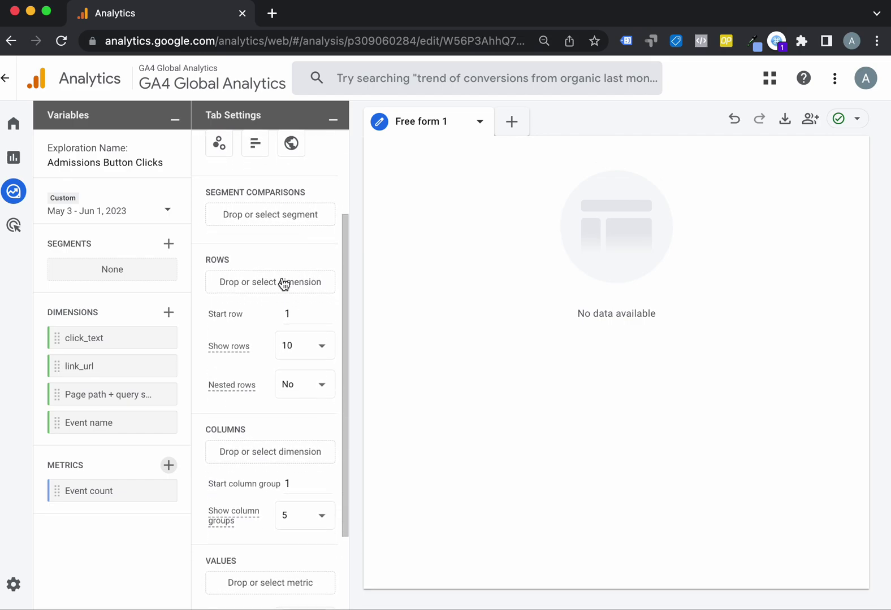
{"action": "mouse_move", "coordinate": [108, 394]}
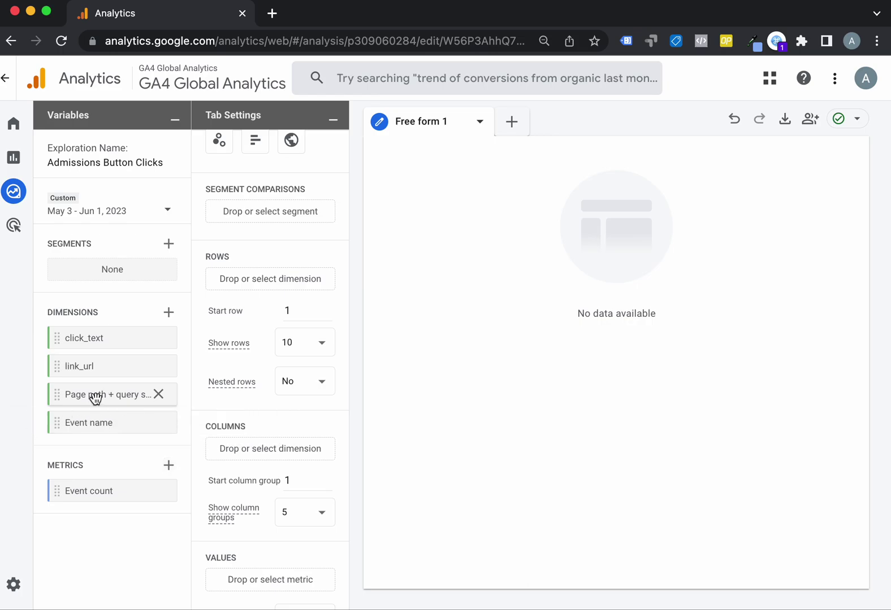
Set Page path + query string as rows, click_text and link_url as columns, and Event count as values
{"action": "mouse_move", "coordinate": [97, 395]}
{"action": "left_mouse_down"}
{"action": "mouse_move", "coordinate": [158, 368]}
{"action": "mouse_move", "coordinate": [249, 287]}
{"action": "left_mouse_up"}
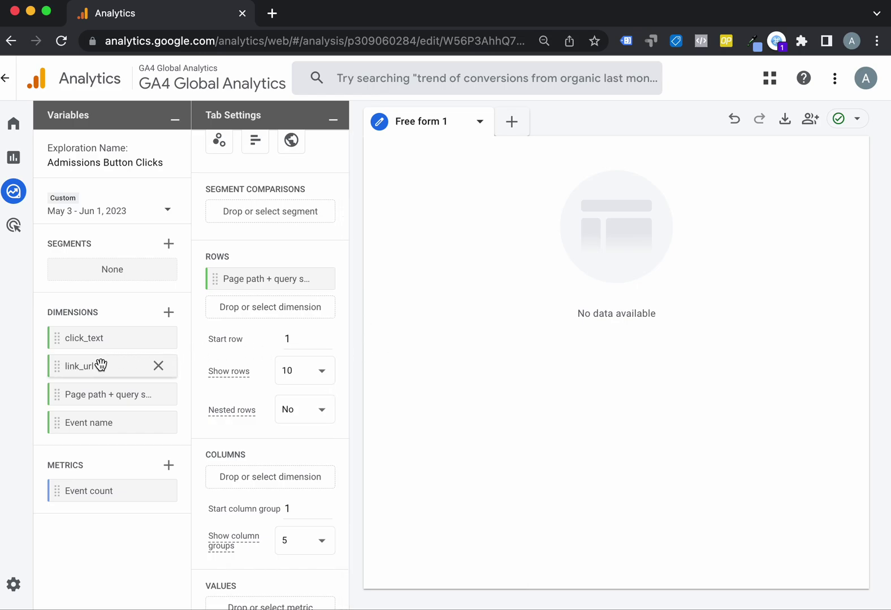
{"action": "mouse_move", "coordinate": [112, 366]}
{"action": "mouse_move", "coordinate": [93, 338]}
{"action": "left_mouse_down"}
{"action": "mouse_move", "coordinate": [257, 324]}
{"action": "mouse_move", "coordinate": [255, 485]}
{"action": "left_mouse_up"}
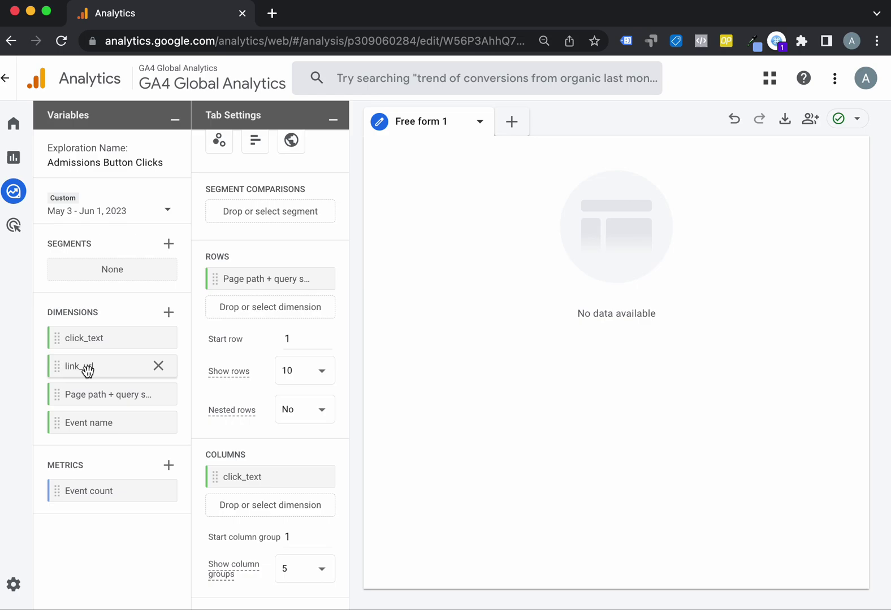
{"action": "left_click_drag", "start_coordinate": [87, 370], "coordinate": [230, 505]}
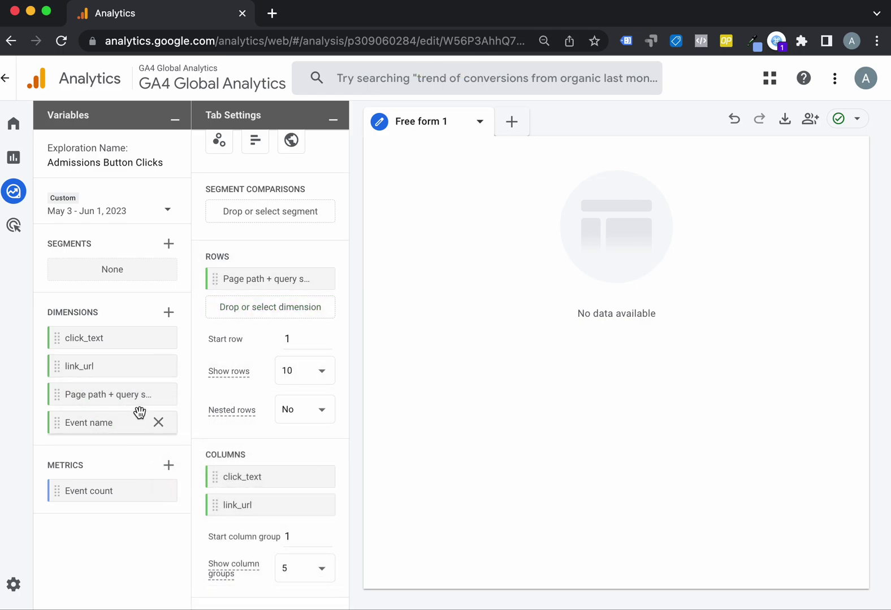
{"action": "scroll", "coordinate": [292, 469], "scroll_direction": "down", "scroll_amount": 1}
{"action": "scroll", "coordinate": [292, 469], "scroll_direction": "down", "scroll_amount": 3}
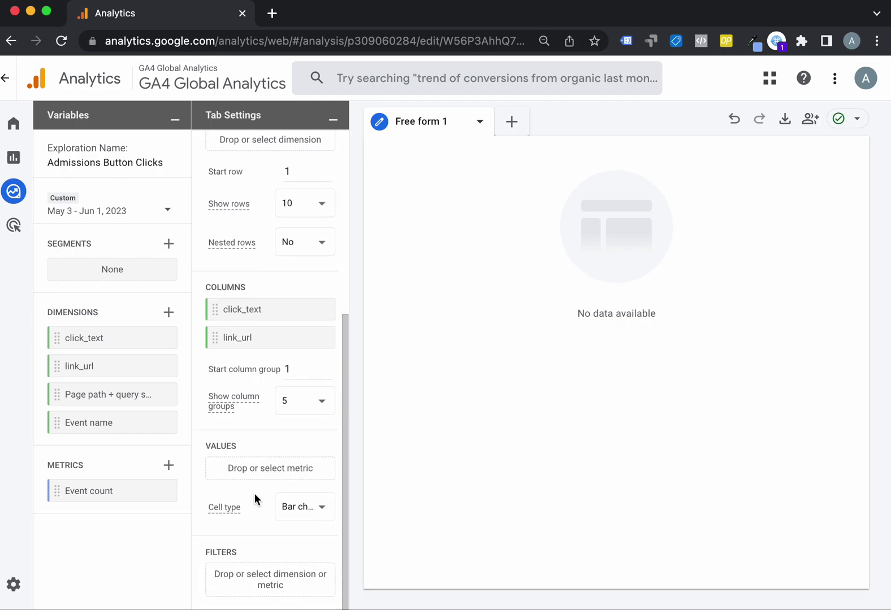
{"action": "left_click_drag", "start_coordinate": [84, 492], "coordinate": [234, 474]}
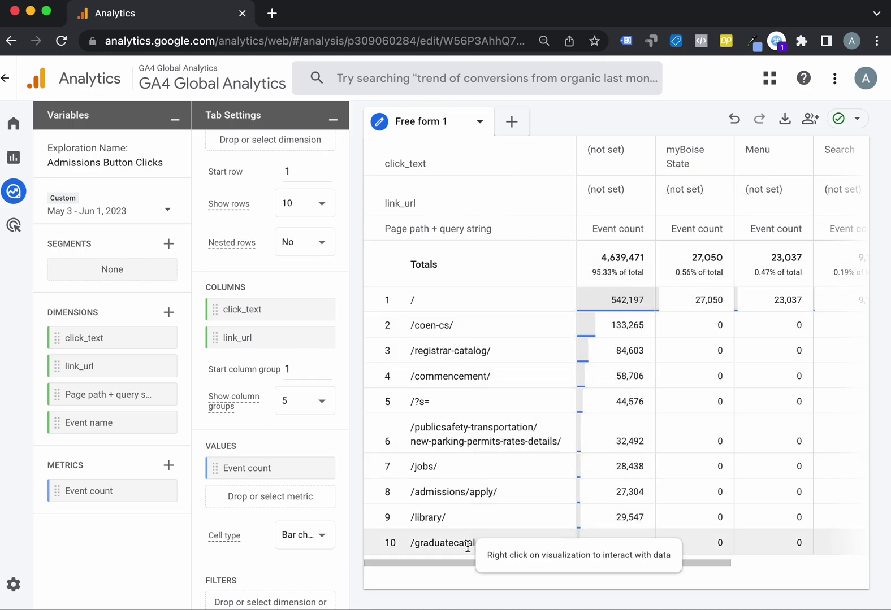
{"action": "mouse_move", "coordinate": [470, 562]}
{"action": "left_mouse_down"}
{"action": "mouse_move", "coordinate": [490, 560]}
{"action": "mouse_move", "coordinate": [436, 561]}
{"action": "left_mouse_up"}
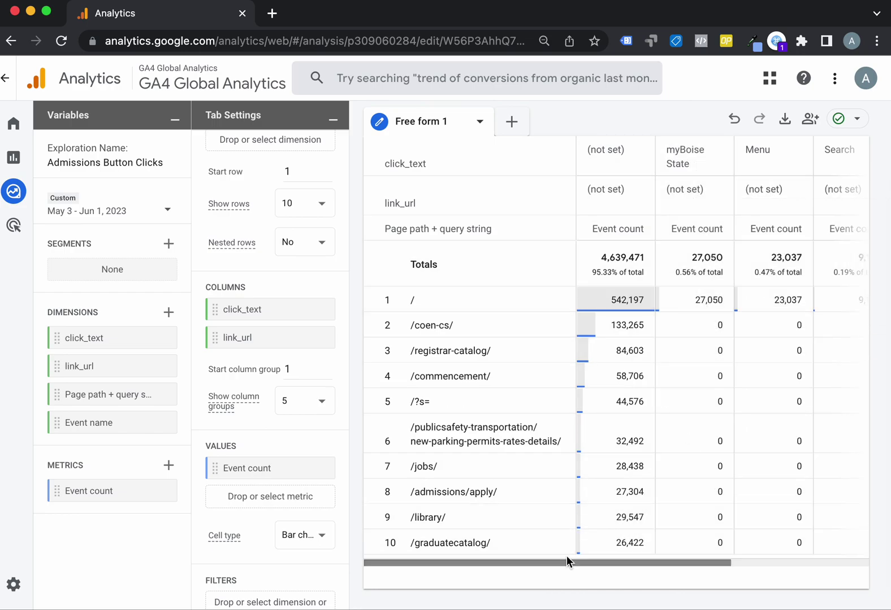
{"action": "left_click_drag", "start_coordinate": [557, 563], "coordinate": [511, 564]}
{"action": "left_click_drag", "start_coordinate": [618, 562], "coordinate": [783, 570]}
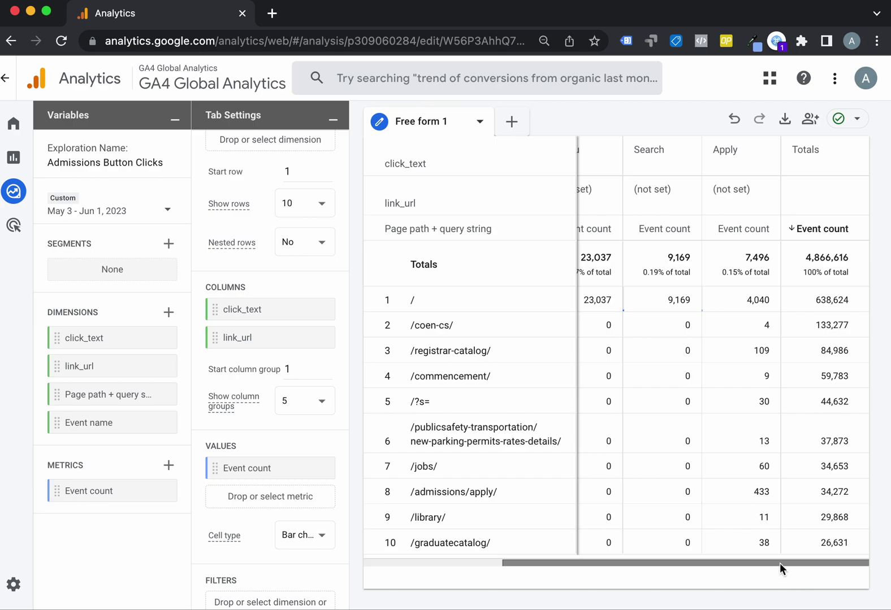
{"action": "left_click_drag", "start_coordinate": [779, 563], "coordinate": [651, 560]}
{"action": "mouse_move", "coordinate": [271, 337]}
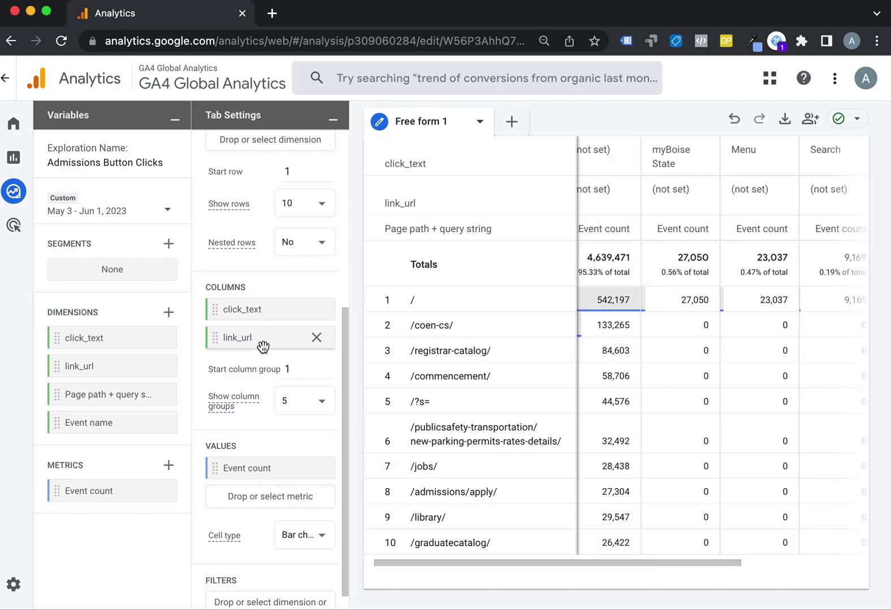
{"action": "scroll", "coordinate": [276, 356], "scroll_direction": "down", "scroll_amount": 1}
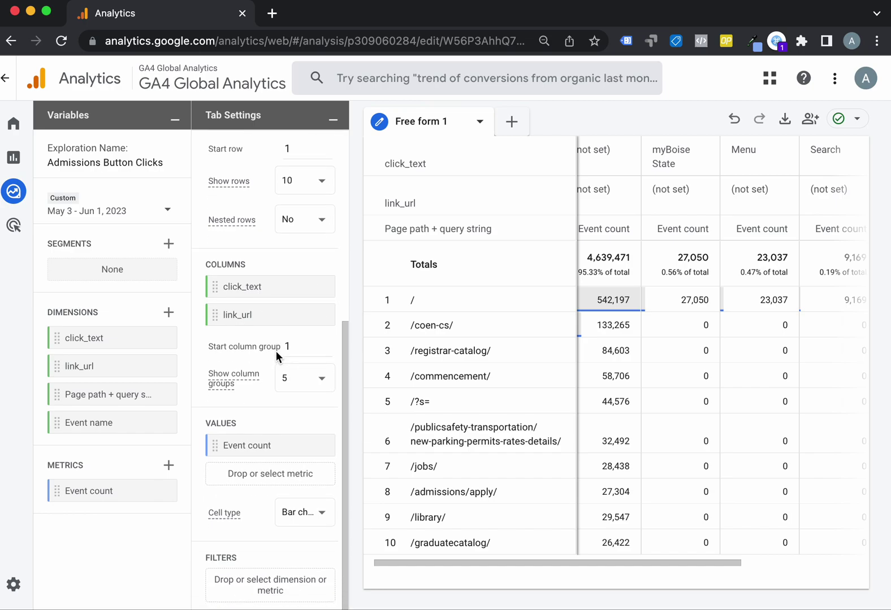
{"action": "scroll", "coordinate": [313, 460], "scroll_direction": "down", "scroll_amount": 1}
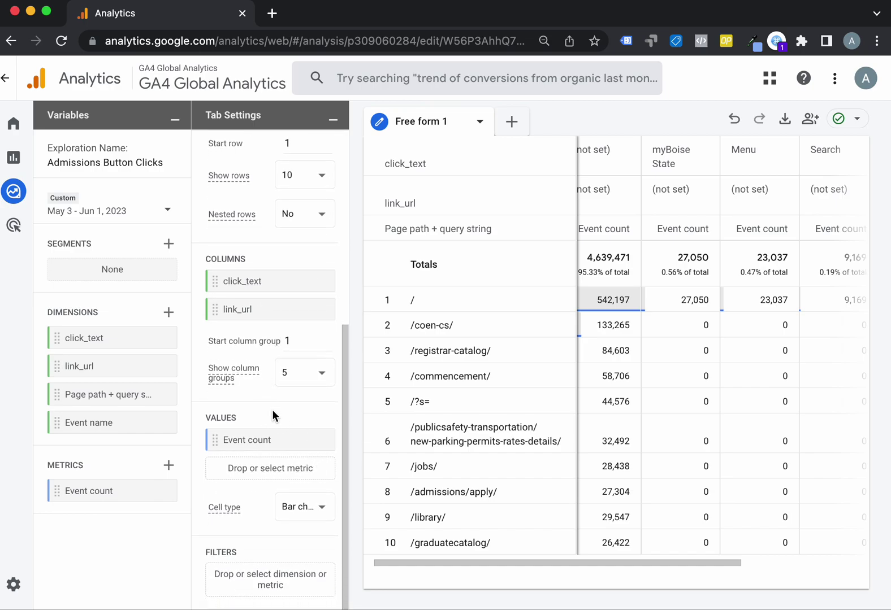
Apply an Event name filter matching names that contain clicks_button
{"action": "left_click", "coordinate": [265, 585]}
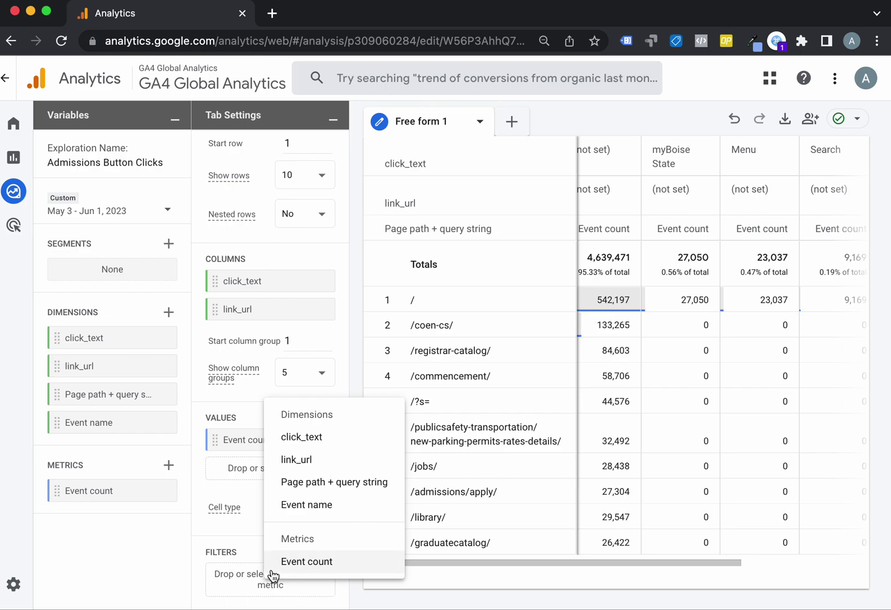
{"action": "left_click", "coordinate": [297, 516]}
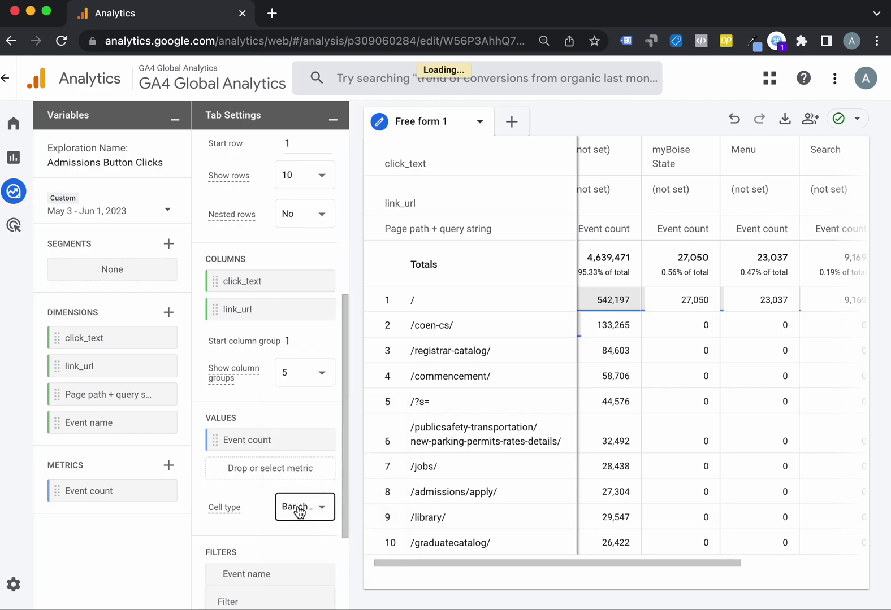
{"action": "left_click", "coordinate": [265, 480]}
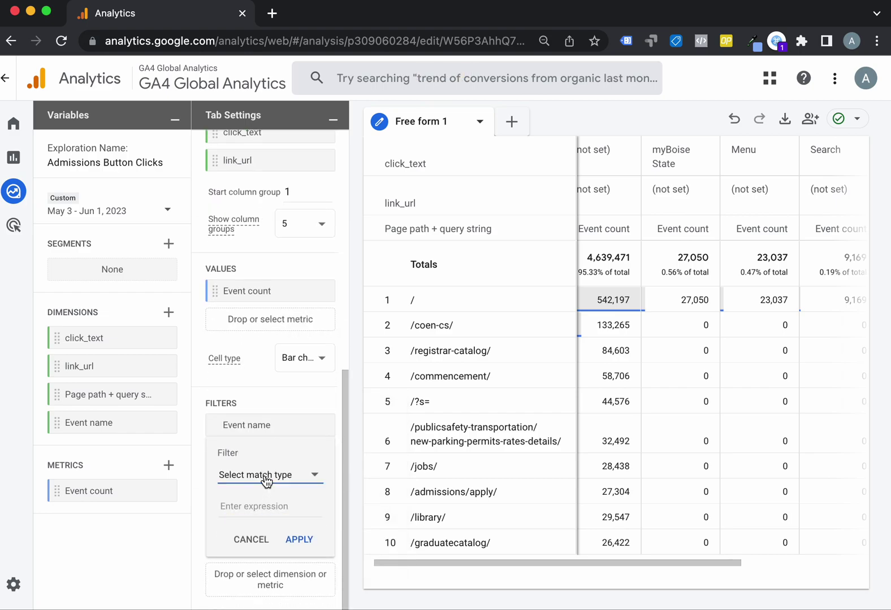
{"action": "left_click", "coordinate": [241, 484]}
{"action": "type", "text": "button"}
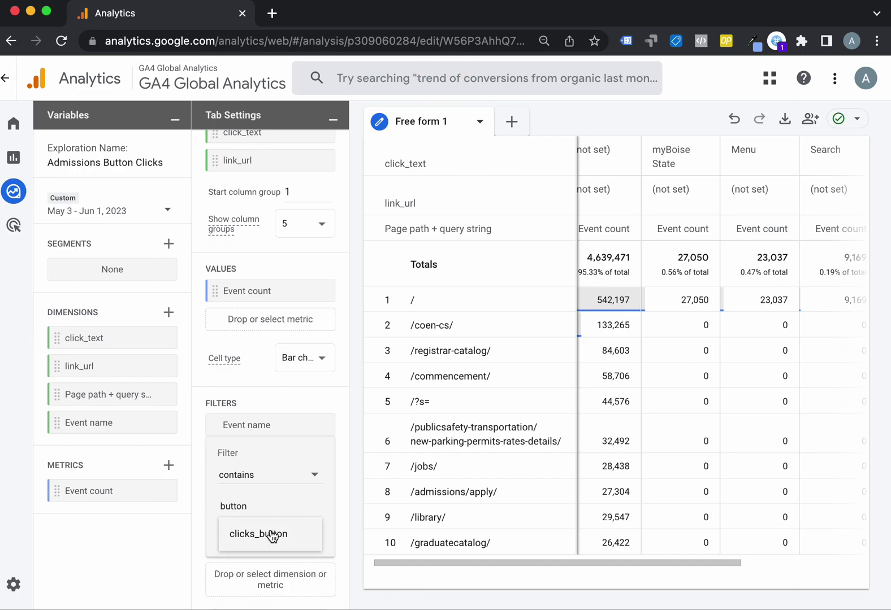
{"action": "left_click", "coordinate": [259, 542]}
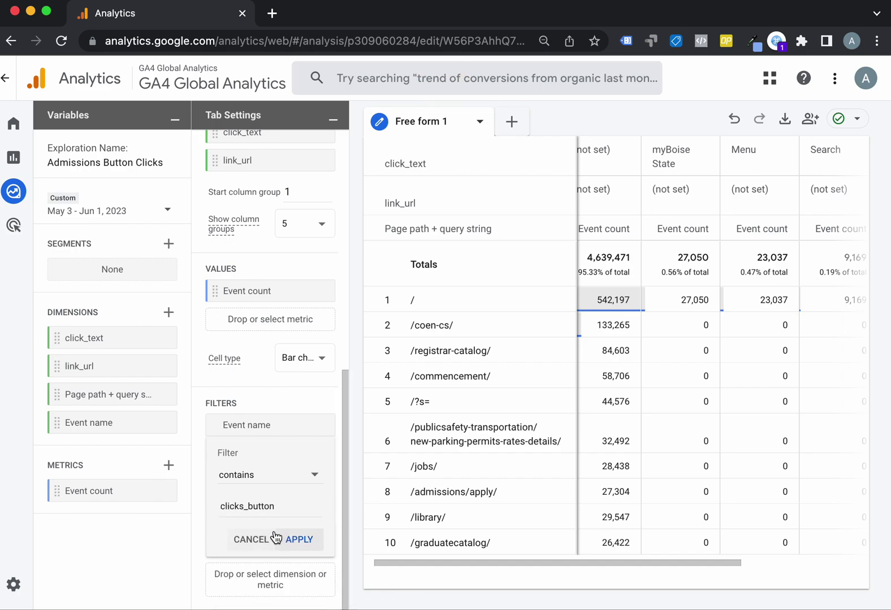
{"action": "left_click", "coordinate": [295, 545]}
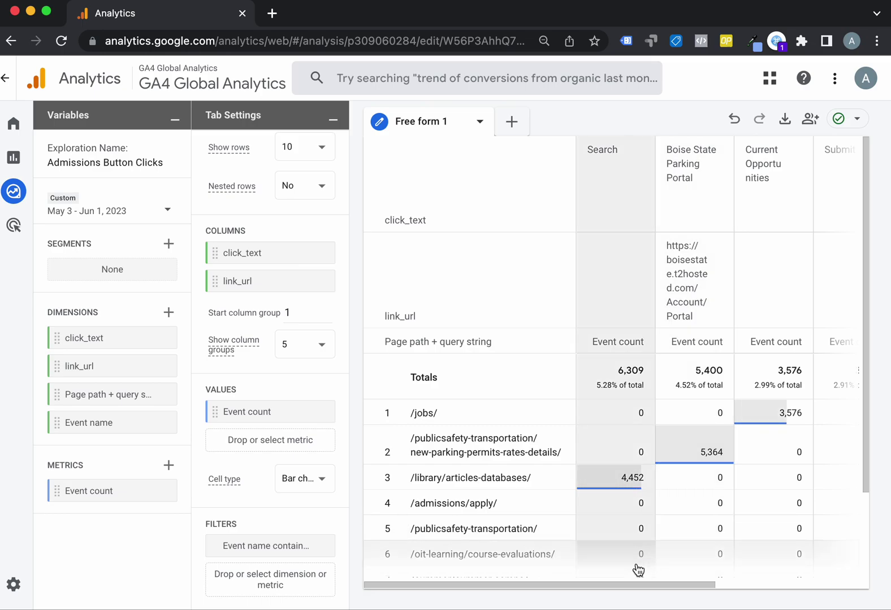
{"action": "mouse_move", "coordinate": [635, 580]}
{"action": "left_mouse_down"}
{"action": "mouse_move", "coordinate": [743, 575]}
{"action": "mouse_move", "coordinate": [578, 568]}
{"action": "left_mouse_up"}
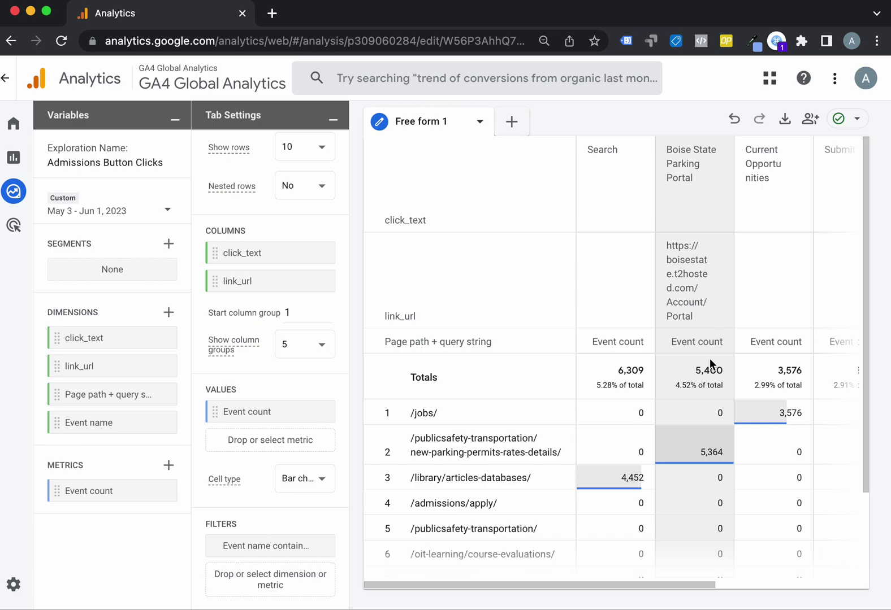
{"action": "mouse_move", "coordinate": [665, 582]}
{"action": "left_mouse_down"}
{"action": "mouse_move", "coordinate": [797, 593]}
{"action": "mouse_move", "coordinate": [644, 584]}
{"action": "left_mouse_up"}
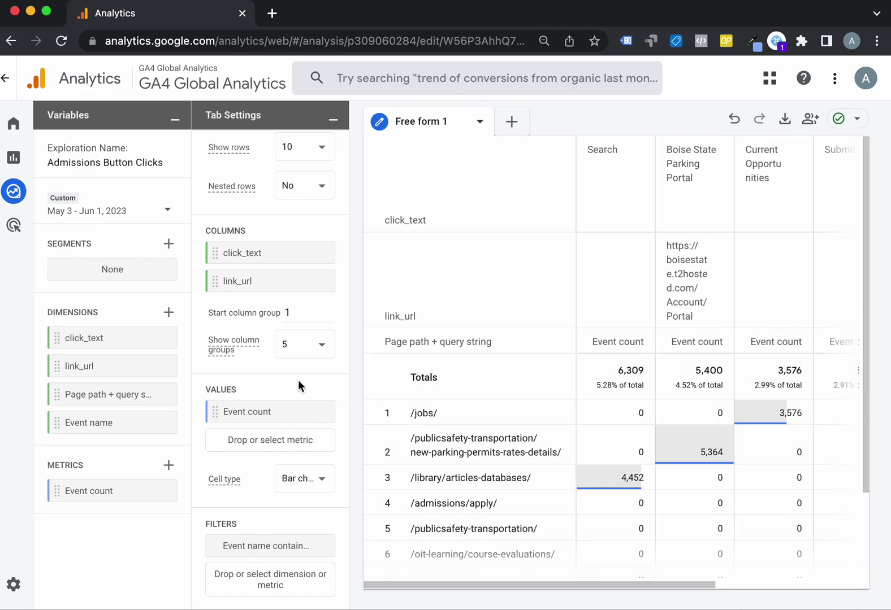
{"action": "scroll", "coordinate": [290, 368], "scroll_direction": "up", "scroll_amount": 2}
{"action": "scroll", "coordinate": [289, 368], "scroll_direction": "up", "scroll_amount": 2}
{"action": "scroll", "coordinate": [290, 369], "scroll_direction": "up", "scroll_amount": 1}
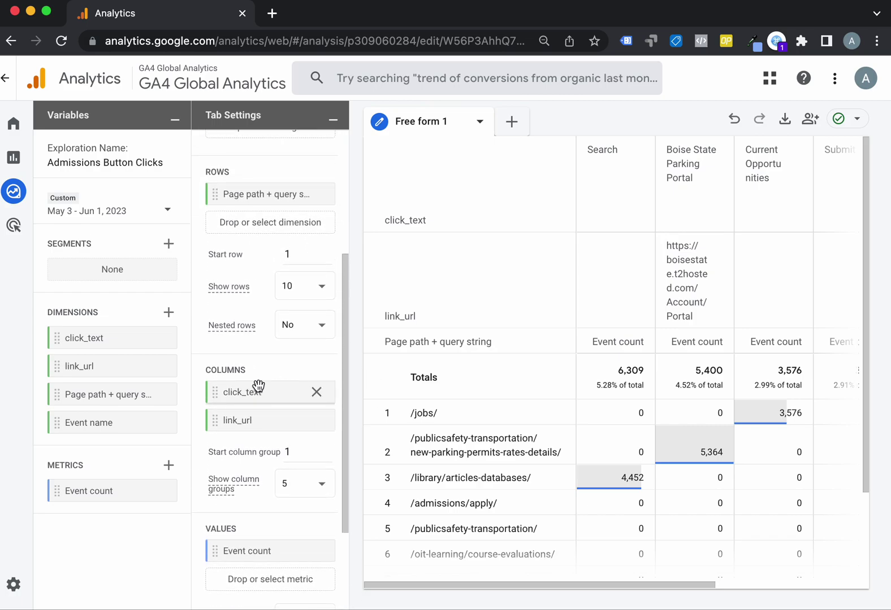
Move click_text and link_url from Columns into Rows beneath Page path + query string
{"action": "left_click_drag", "start_coordinate": [258, 386], "coordinate": [254, 224]}
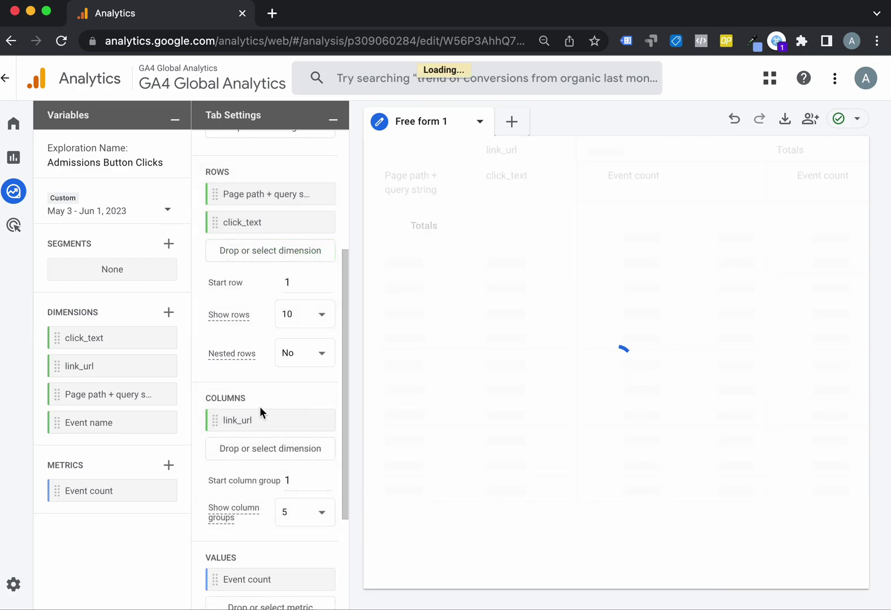
{"action": "left_click_drag", "start_coordinate": [257, 422], "coordinate": [256, 254]}
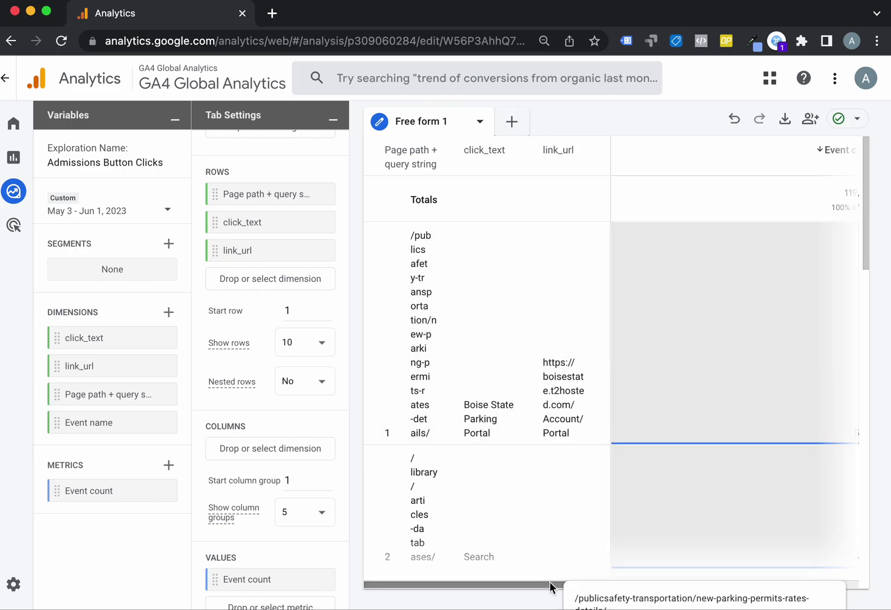
{"action": "left_click_drag", "start_coordinate": [557, 584], "coordinate": [601, 585]}
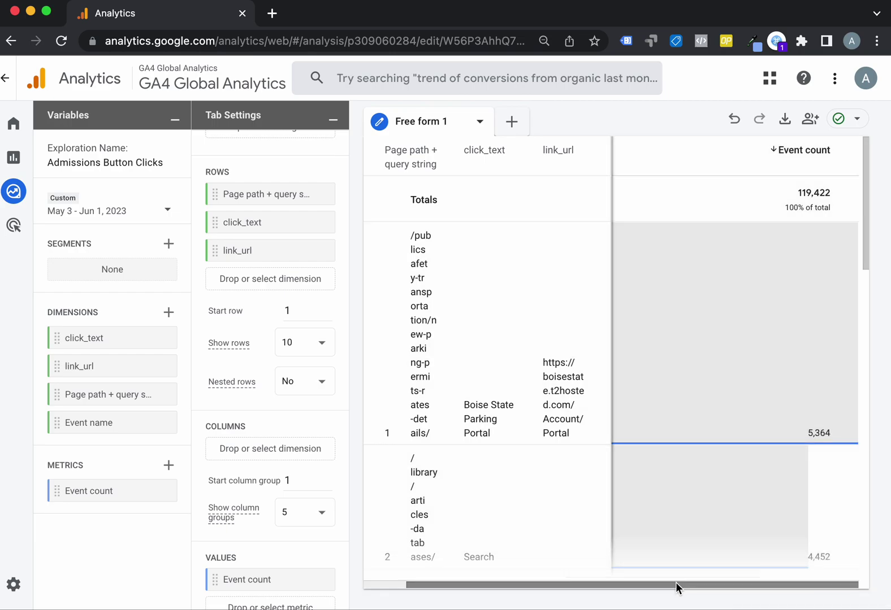
{"action": "left_click_drag", "start_coordinate": [676, 584], "coordinate": [560, 584]}
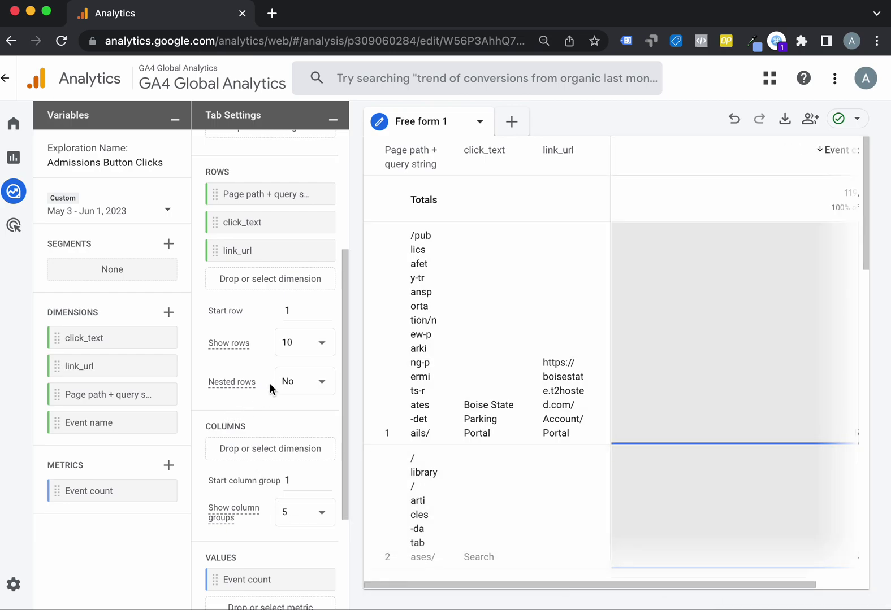
{"action": "scroll", "coordinate": [260, 398], "scroll_direction": "down", "scroll_amount": 3}
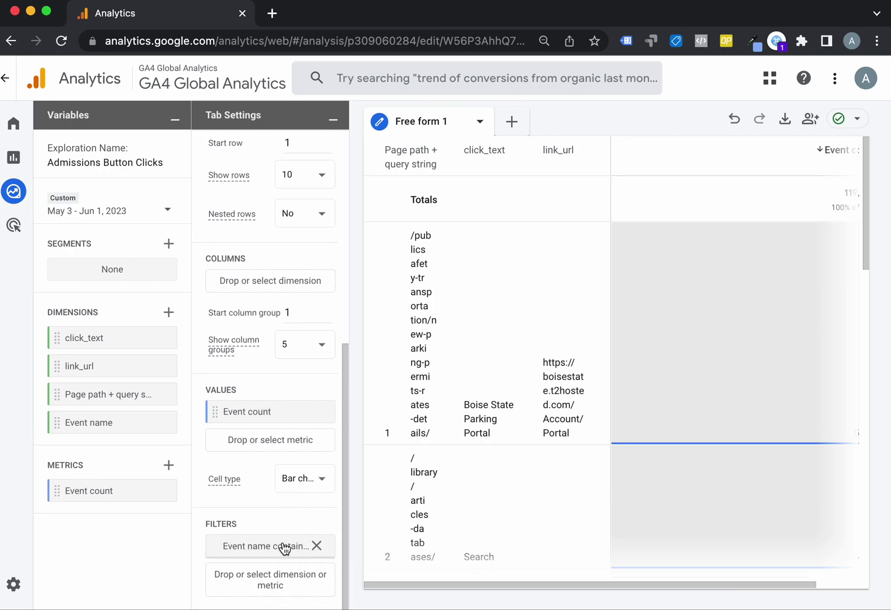
Apply a Page path + query string filter that contains /admissions/
{"action": "left_click", "coordinate": [264, 584]}
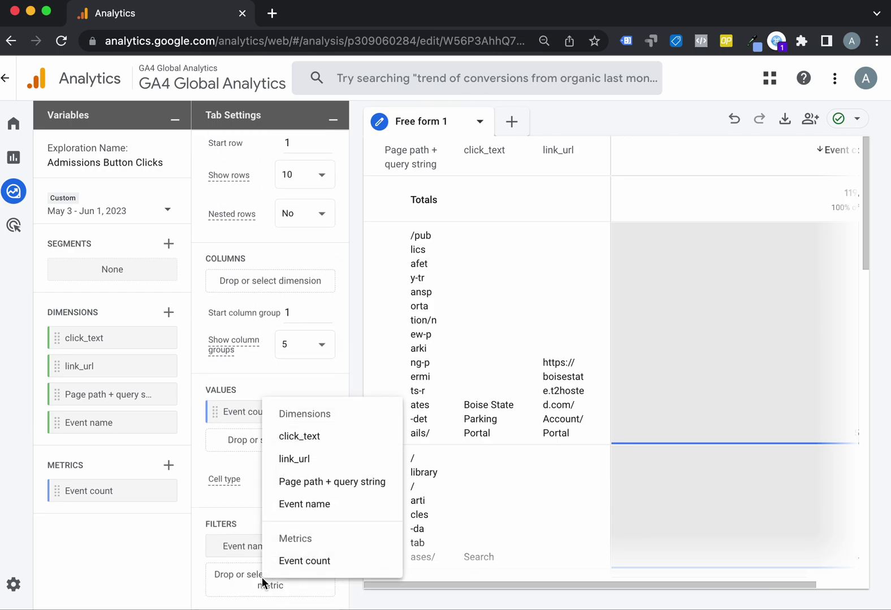
{"action": "left_click", "coordinate": [309, 491]}
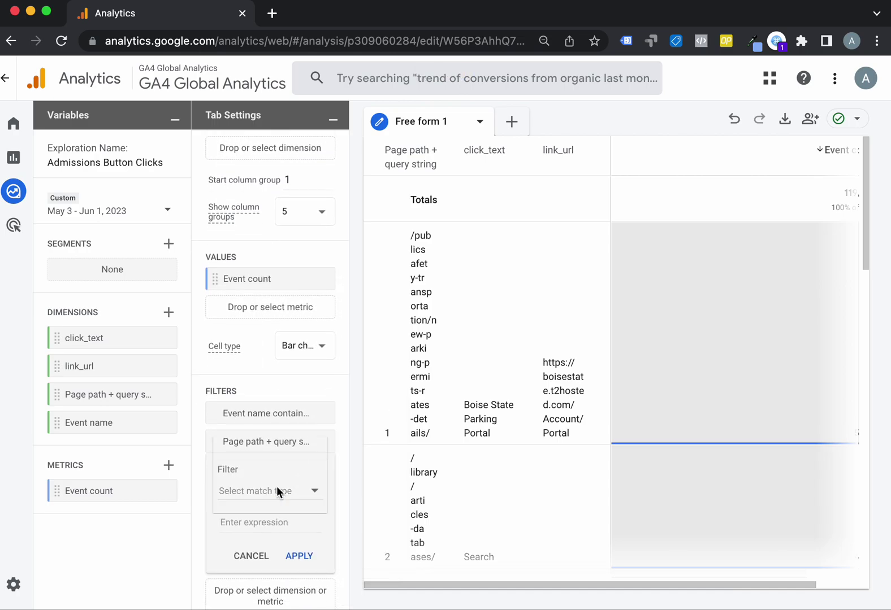
{"action": "left_click", "coordinate": [276, 491]}
{"action": "left_click", "coordinate": [277, 481]}
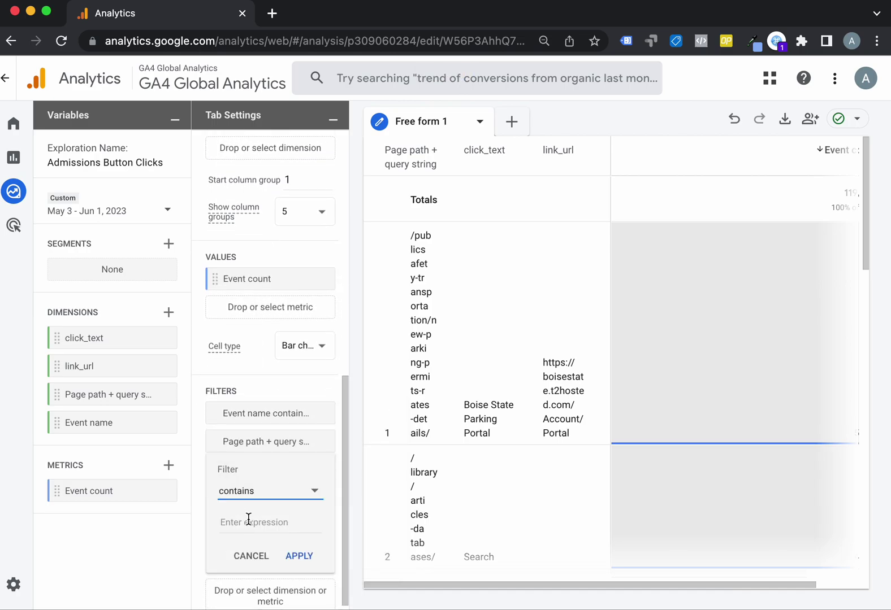
{"action": "type", "text": "/admissions"}
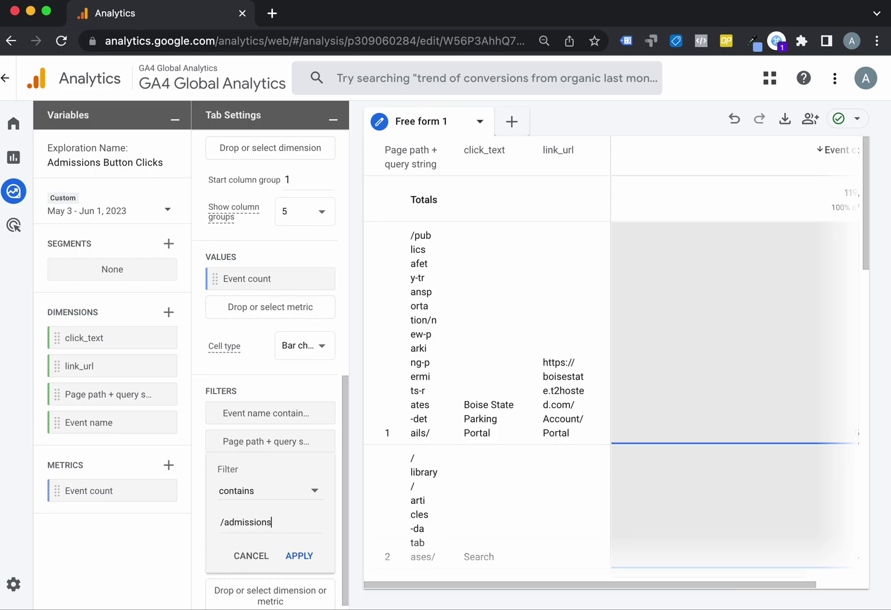
{"action": "type", "text": "/"}
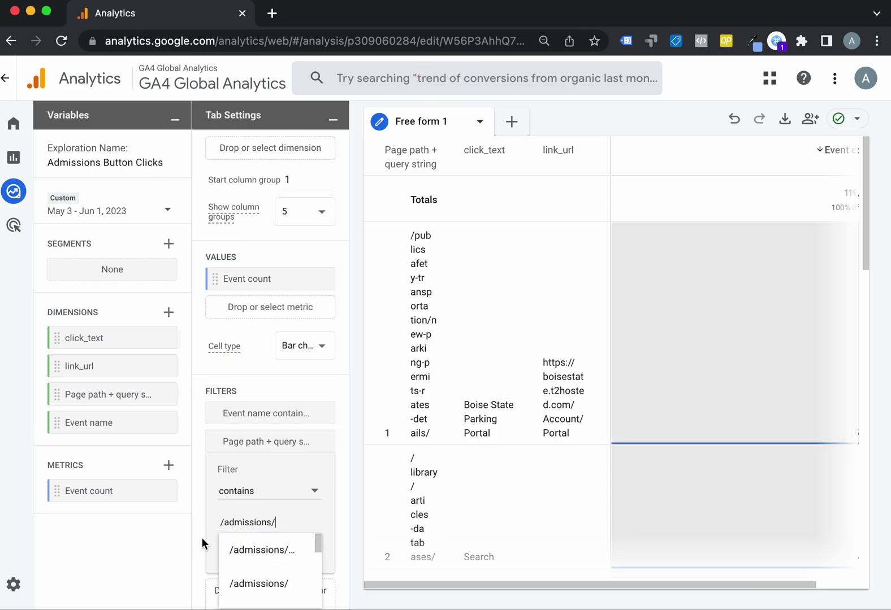
{"action": "left_click", "coordinate": [201, 547]}
{"action": "left_click", "coordinate": [292, 556]}
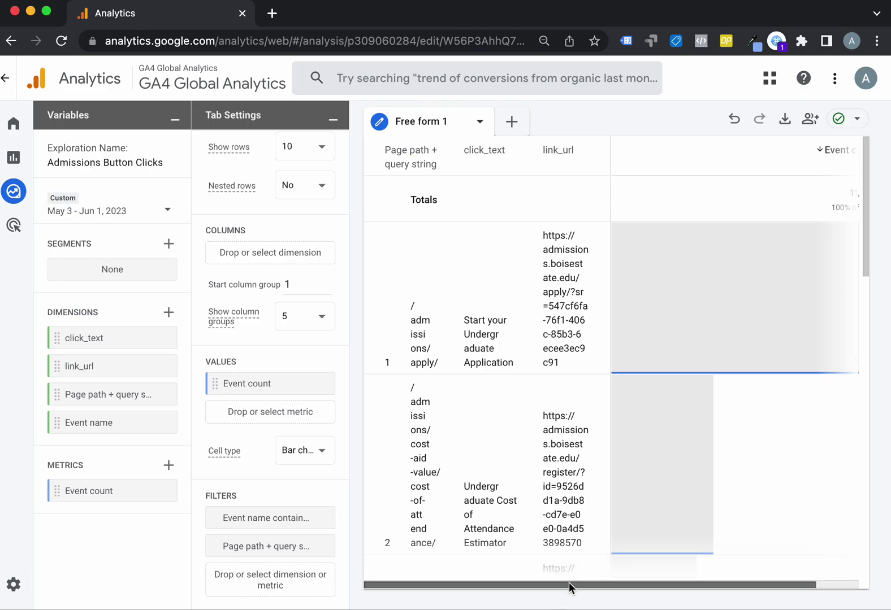
{"action": "left_click_drag", "start_coordinate": [568, 582], "coordinate": [642, 586]}
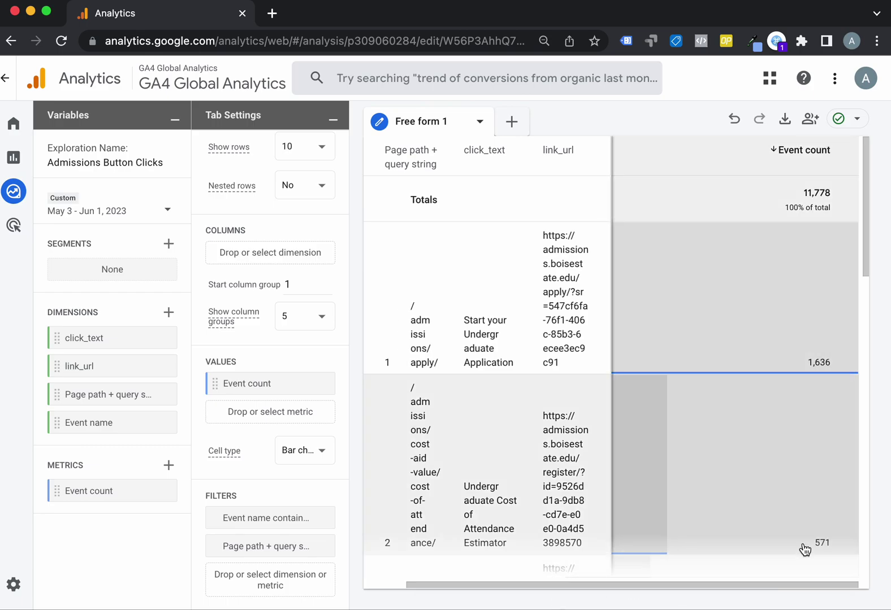
{"action": "scroll", "coordinate": [772, 432], "scroll_direction": "down", "scroll_amount": 3}
{"action": "scroll", "coordinate": [773, 432], "scroll_direction": "down", "scroll_amount": 3}
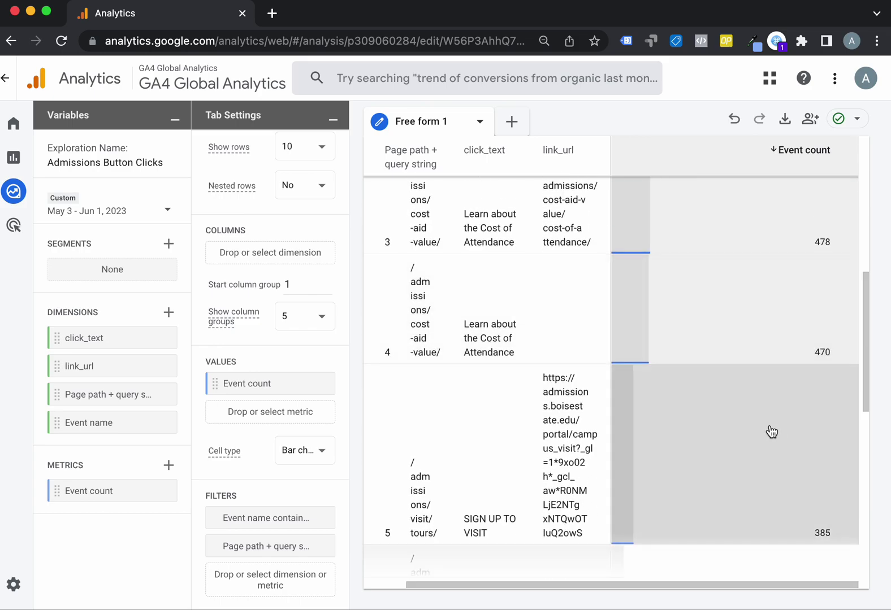
{"action": "scroll", "coordinate": [743, 425], "scroll_direction": "up", "scroll_amount": 5}
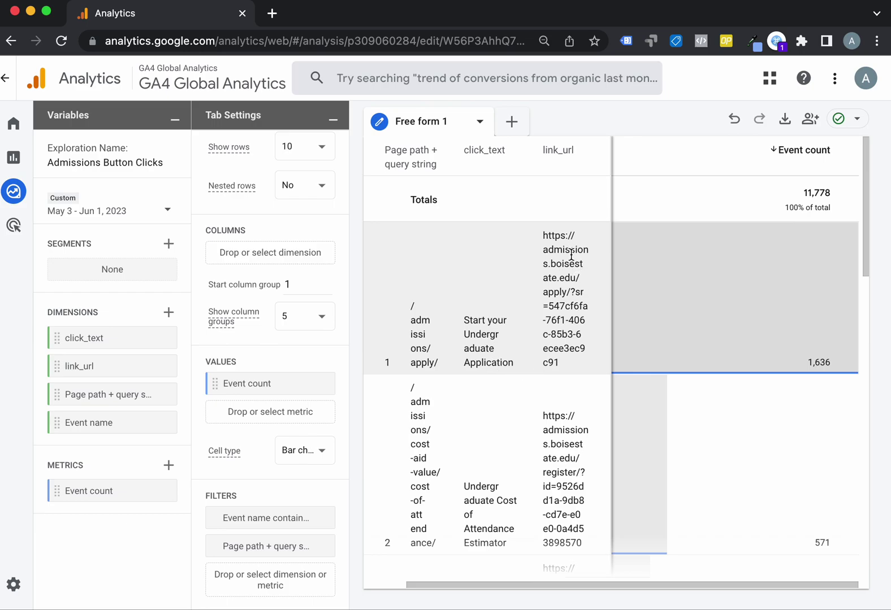
{"action": "scroll", "coordinate": [730, 358], "scroll_direction": "down", "scroll_amount": 1}
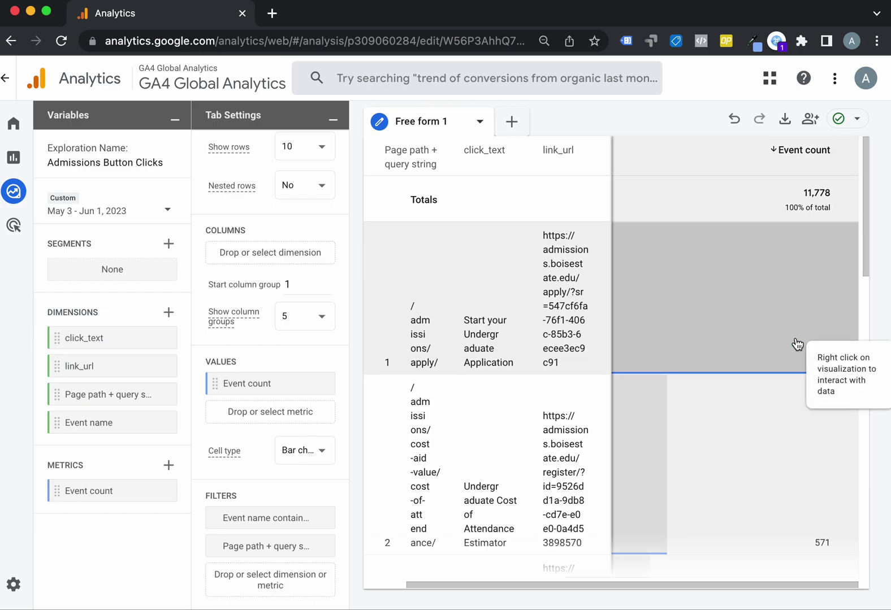
{"action": "scroll", "coordinate": [755, 372], "scroll_direction": "down", "scroll_amount": 2}
{"action": "scroll", "coordinate": [753, 372], "scroll_direction": "down", "scroll_amount": 4}
{"action": "scroll", "coordinate": [754, 372], "scroll_direction": "down", "scroll_amount": 4}
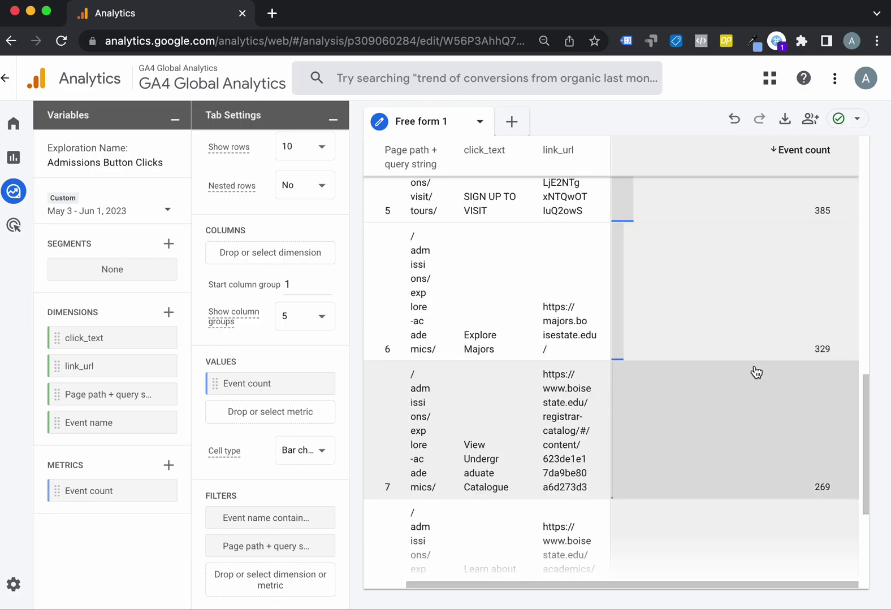
{"action": "scroll", "coordinate": [526, 362], "scroll_direction": "down", "scroll_amount": 4}
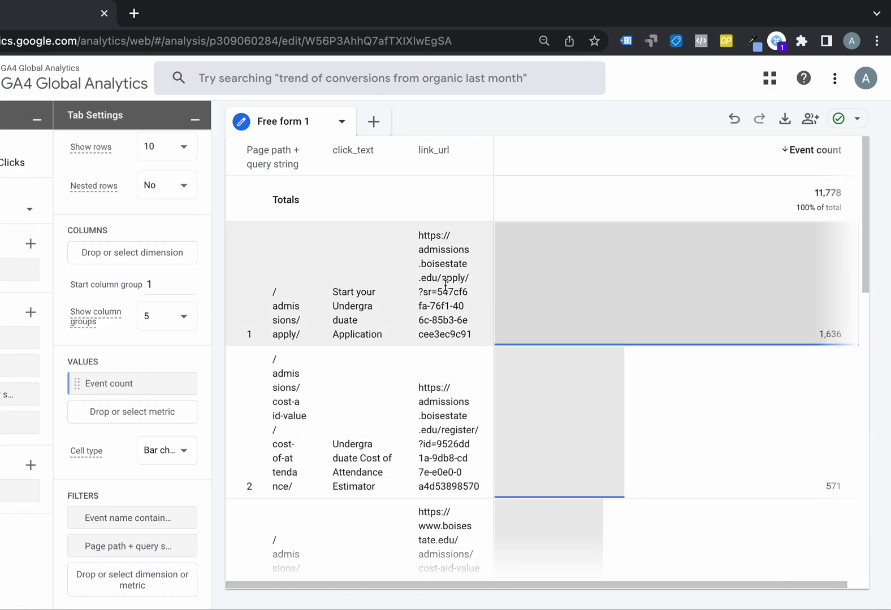
Include only the 'Start your Undergraduate Application' row, then remove its exact link_url filter
{"action": "right_click", "coordinate": [274, 302]}
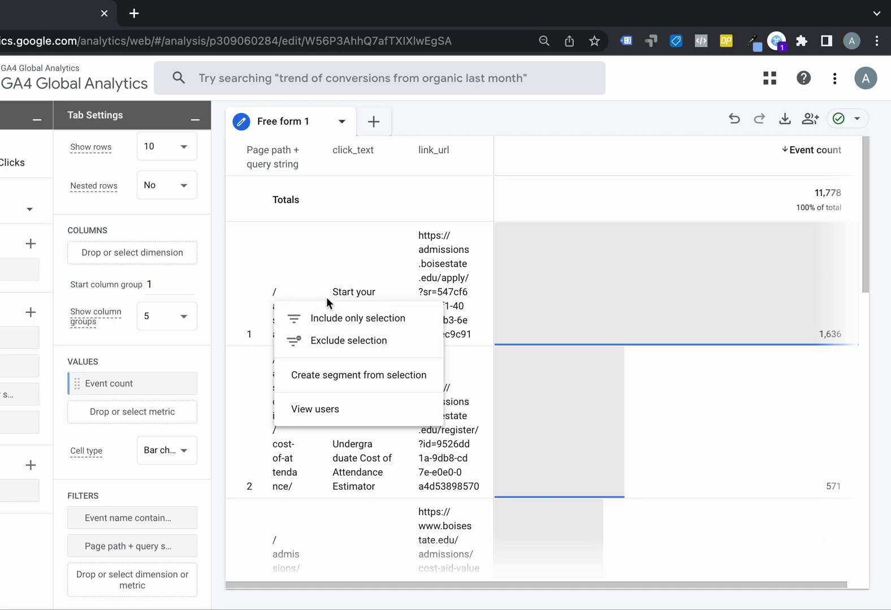
{"action": "left_click", "coordinate": [378, 326]}
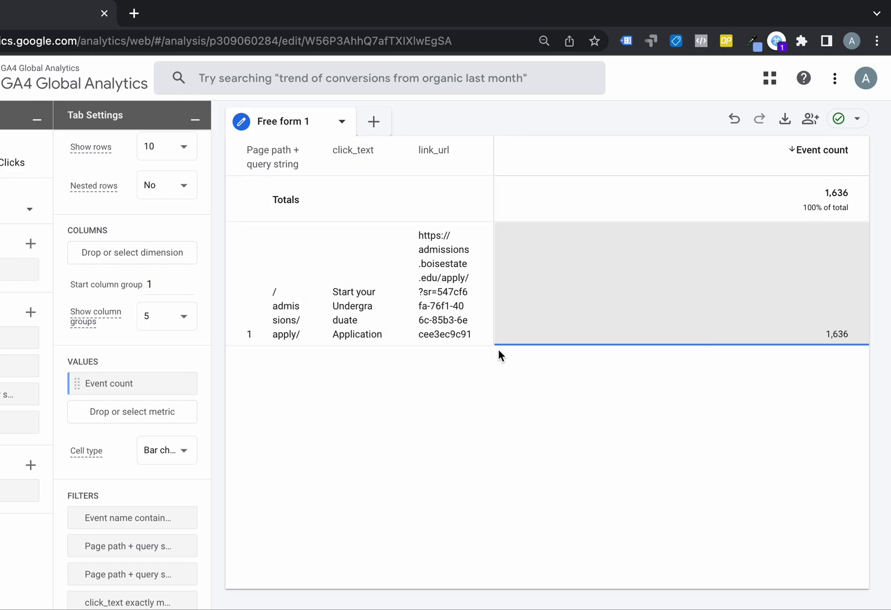
{"action": "scroll", "coordinate": [117, 420], "scroll_direction": "down", "scroll_amount": 2}
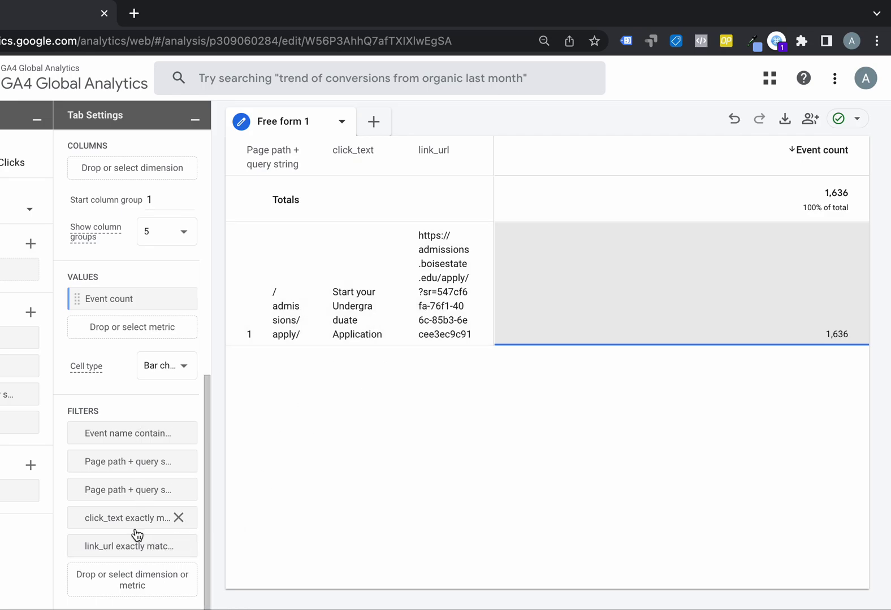
{"action": "mouse_move", "coordinate": [133, 547]}
{"action": "left_click", "coordinate": [178, 546]}
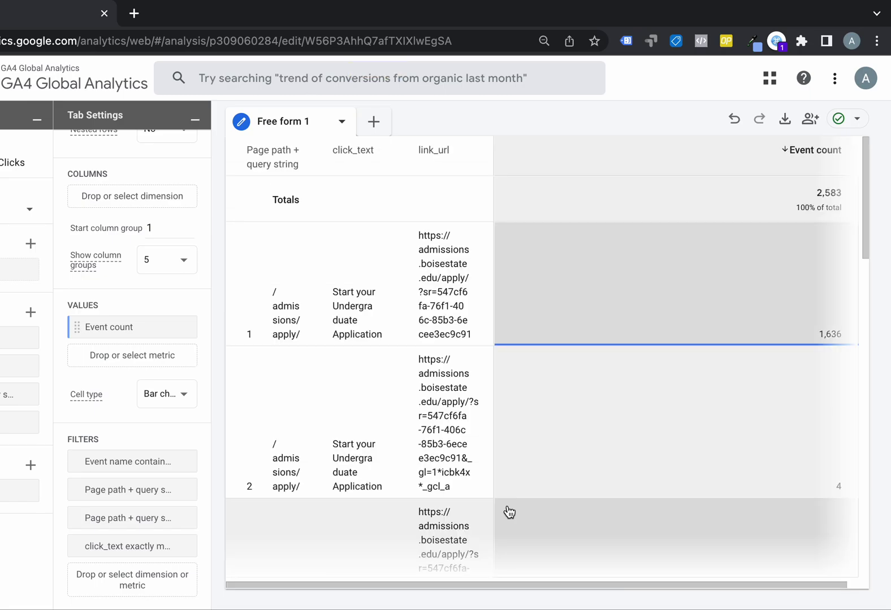
{"action": "scroll", "coordinate": [632, 419], "scroll_direction": "down", "scroll_amount": 10}
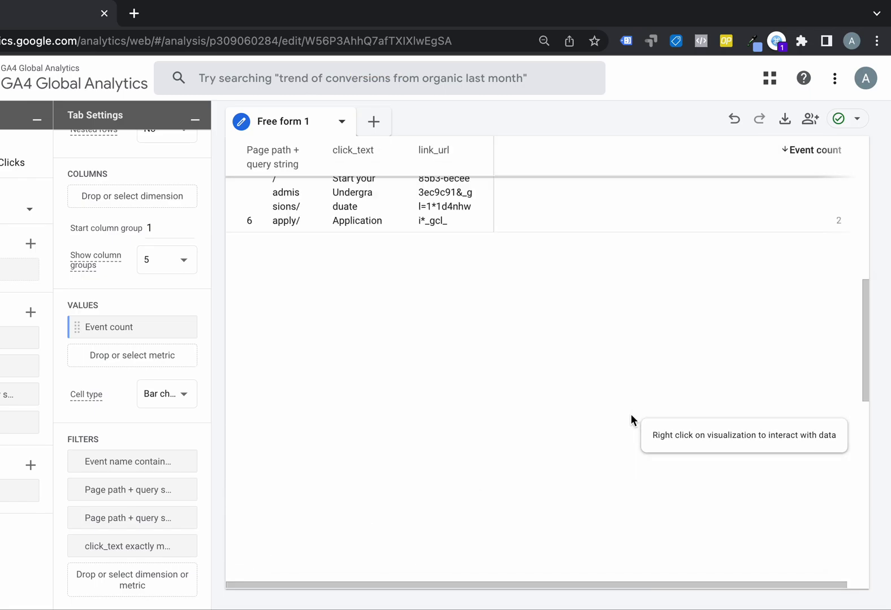
{"action": "scroll", "coordinate": [632, 420], "scroll_direction": "down", "scroll_amount": 6}
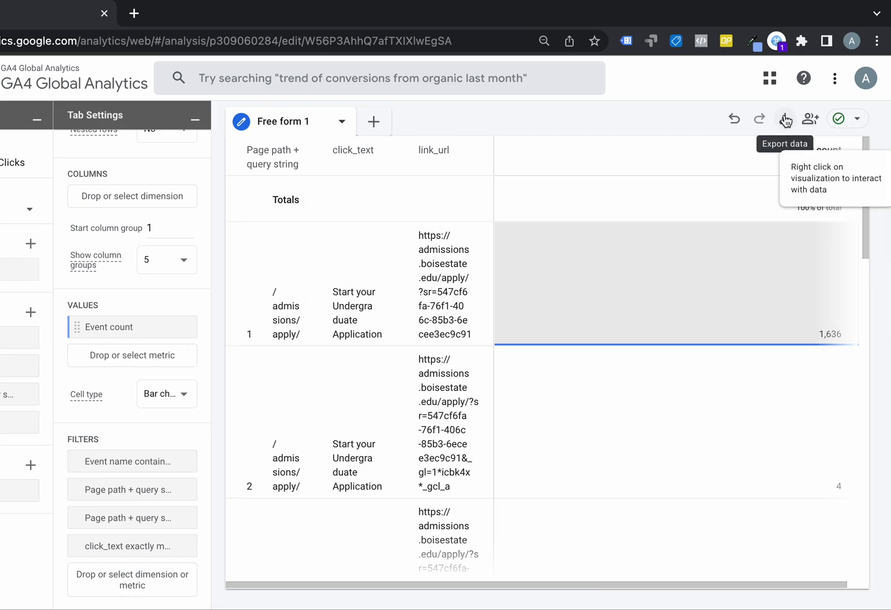
{"action": "left_click", "coordinate": [785, 120]}
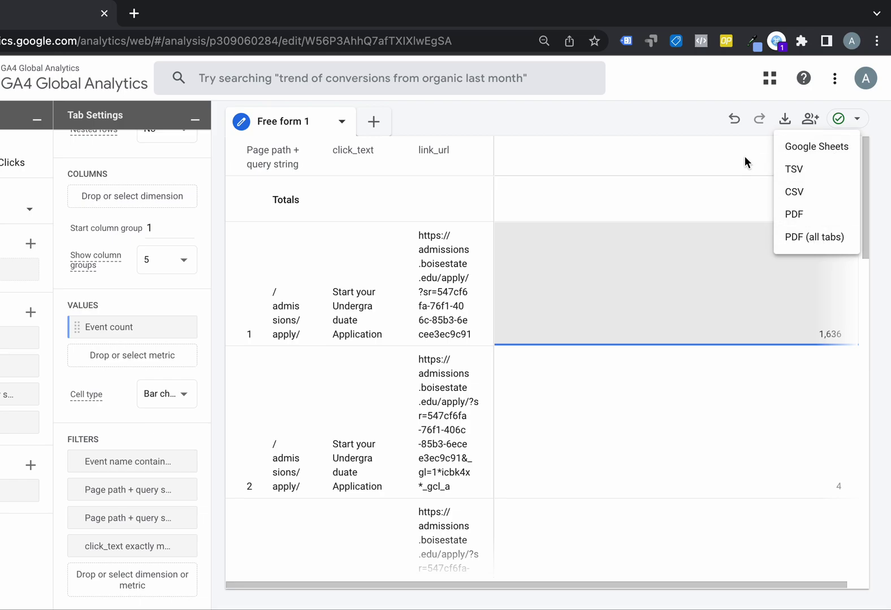
{"action": "left_click", "coordinate": [680, 127]}
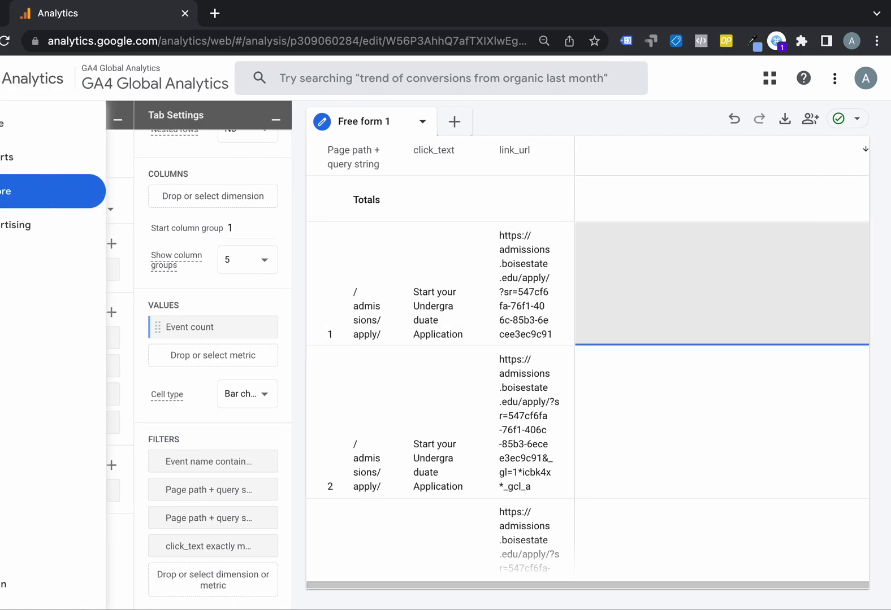
{"action": "left_click_drag", "start_coordinate": [0, 289], "coordinate": [3, 288]}
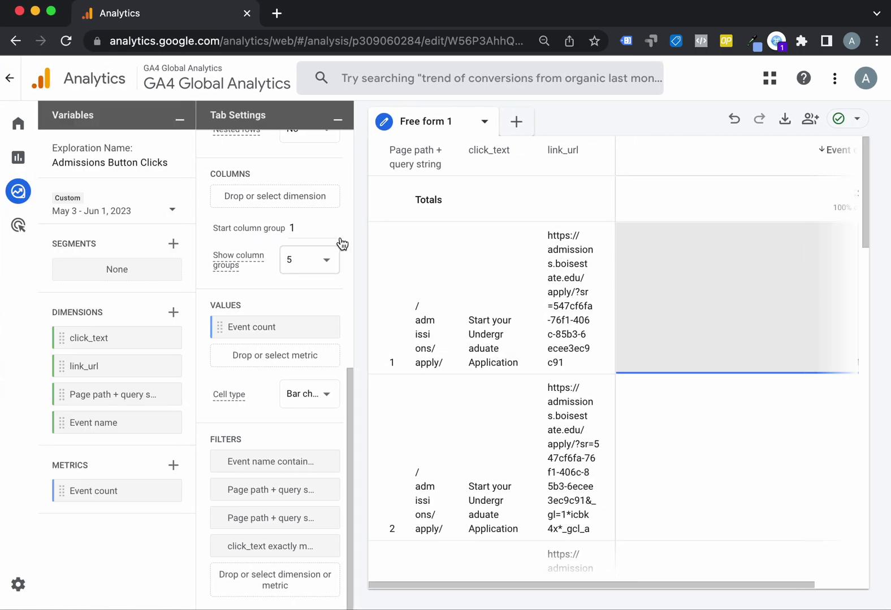